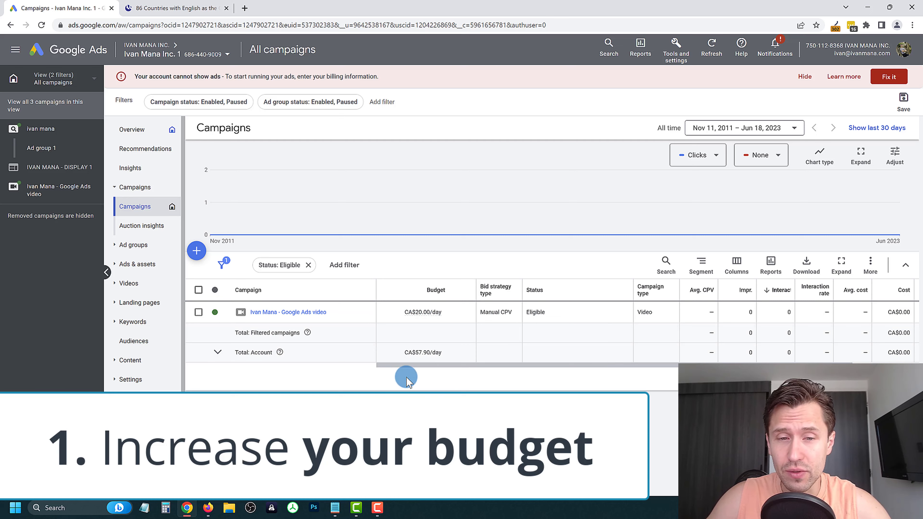
click(465, 314)
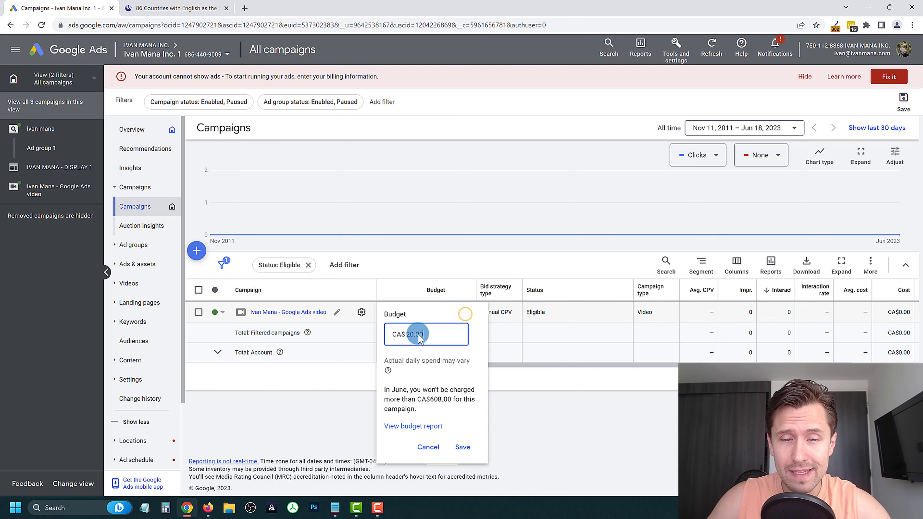
drag(402, 334, 376, 329)
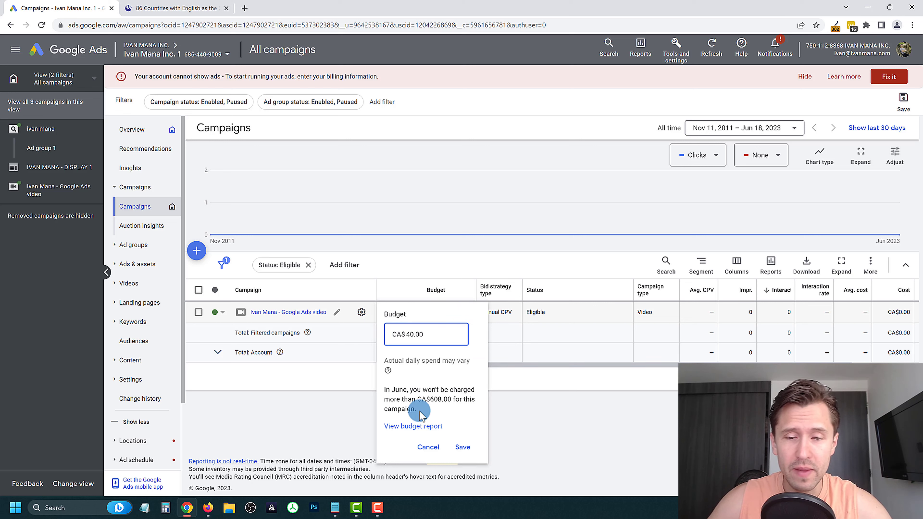
click(430, 450)
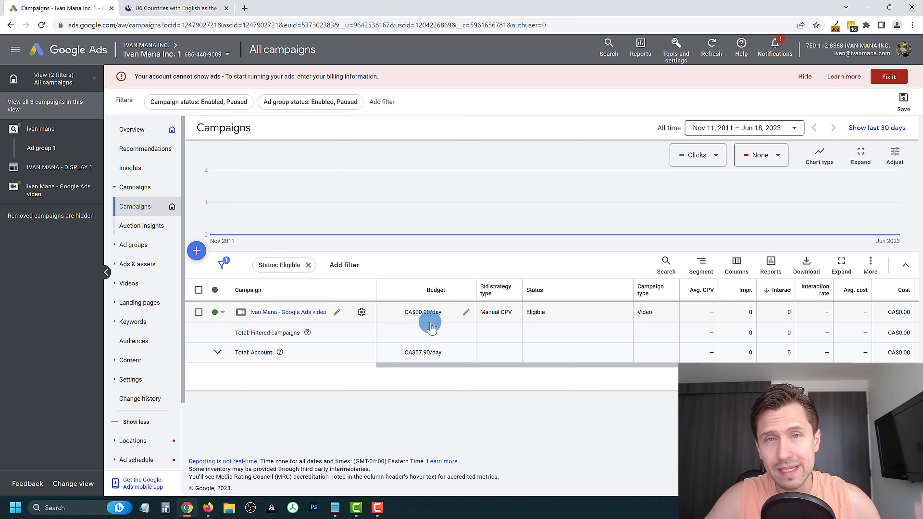
click(466, 312)
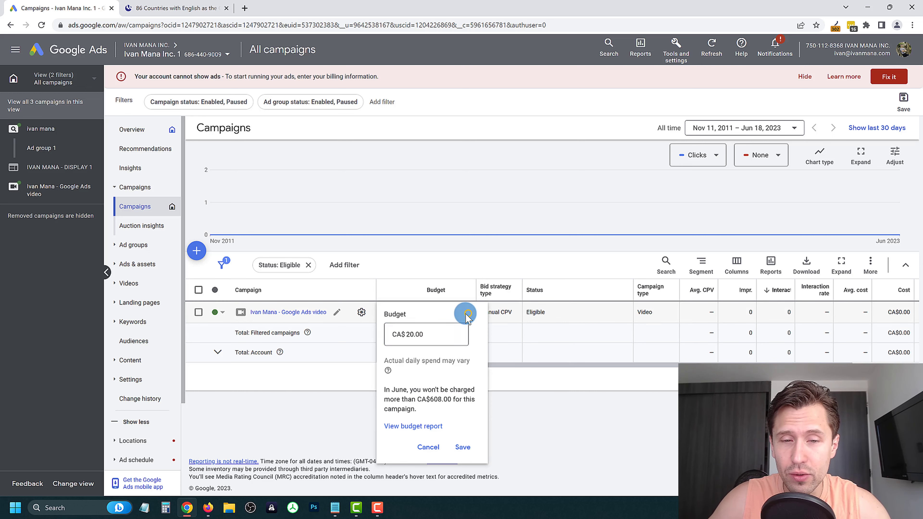
drag(435, 338, 393, 339)
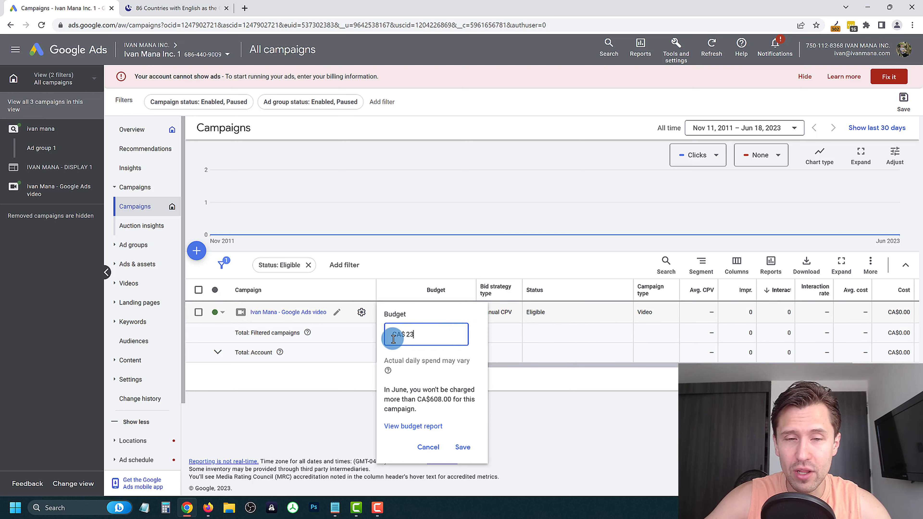
click(551, 400)
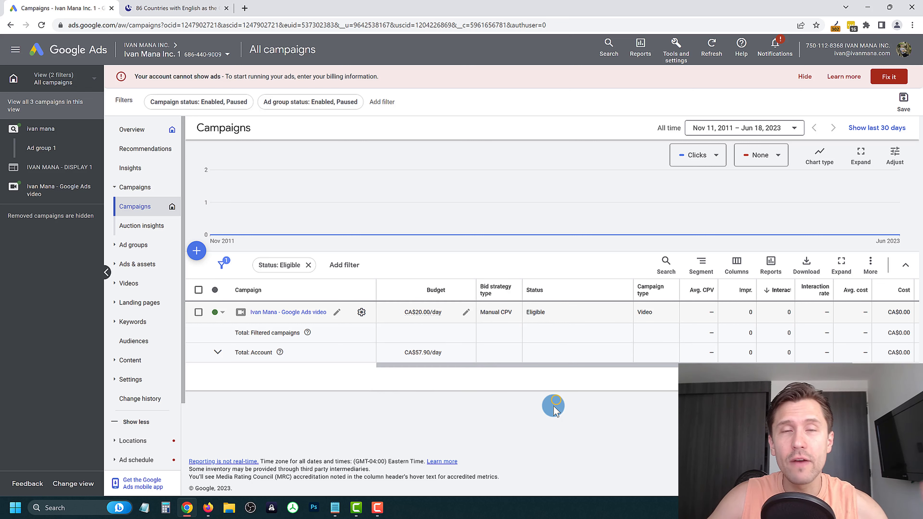
Set the Google Ads video campaign's daily budget to CA$23.00 and save it
click(464, 315)
drag(422, 336, 408, 329)
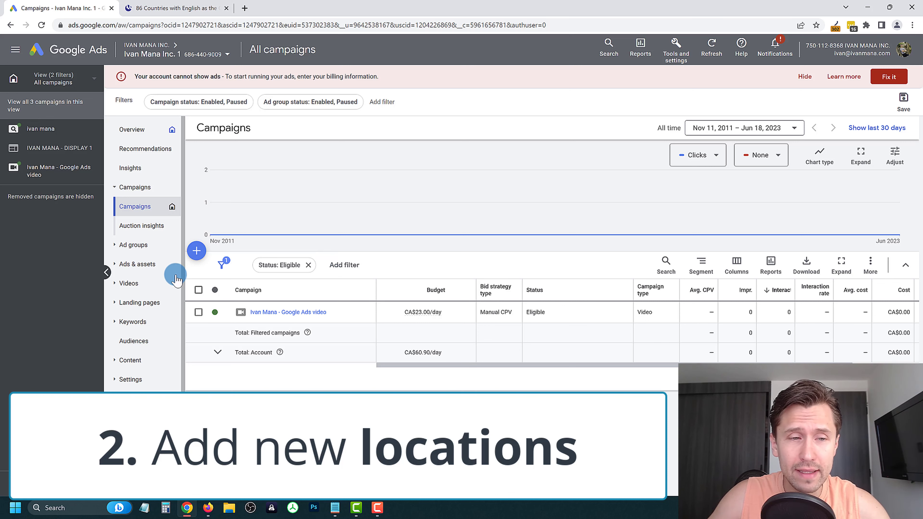
Open the campaign settings for the Search campaign and examine its location targeting options
click(138, 375)
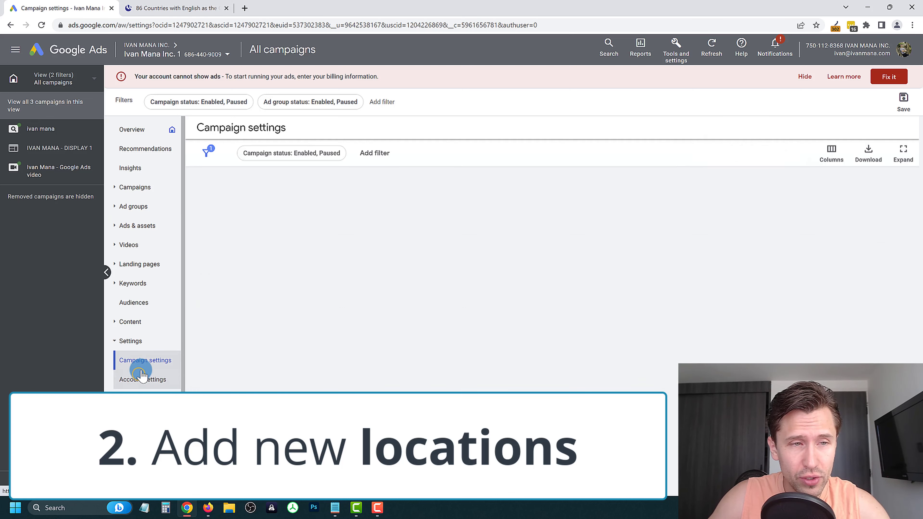
click(41, 130)
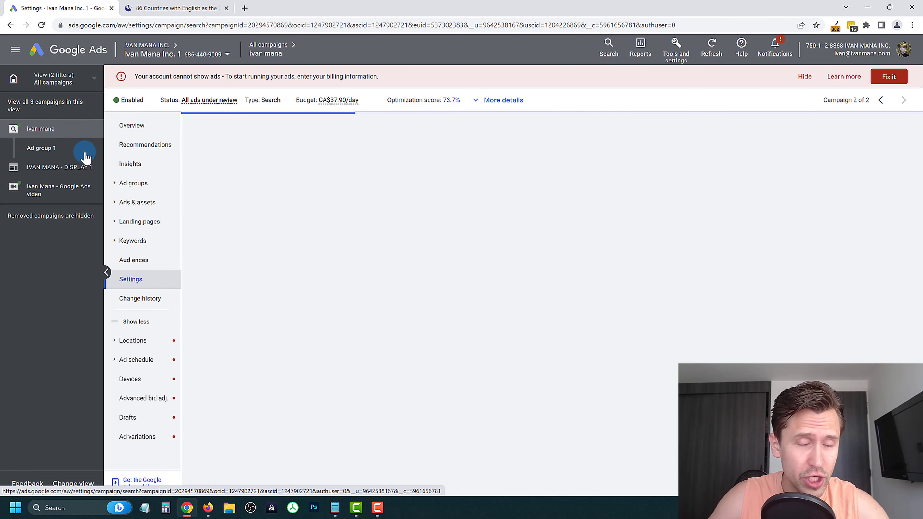
click(462, 285)
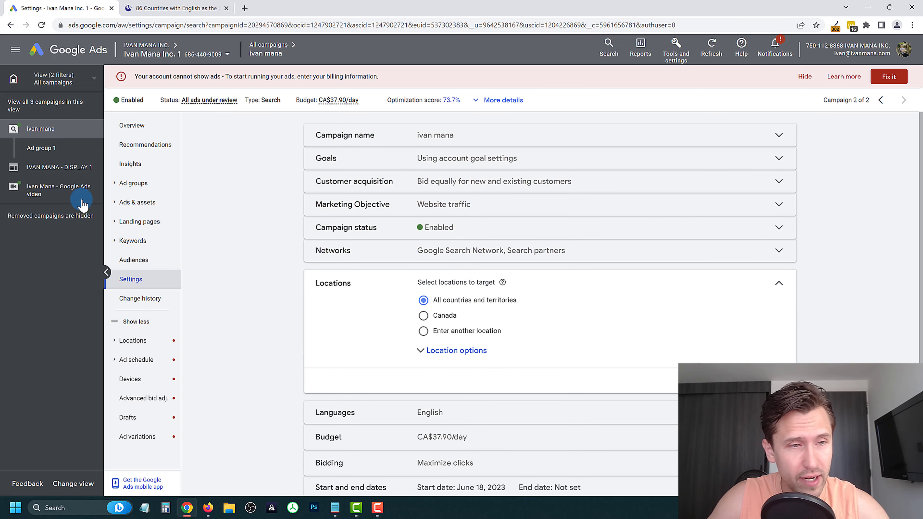
Open the location targeting settings of the Google Ads video campaign and choose to enter another location
click(50, 197)
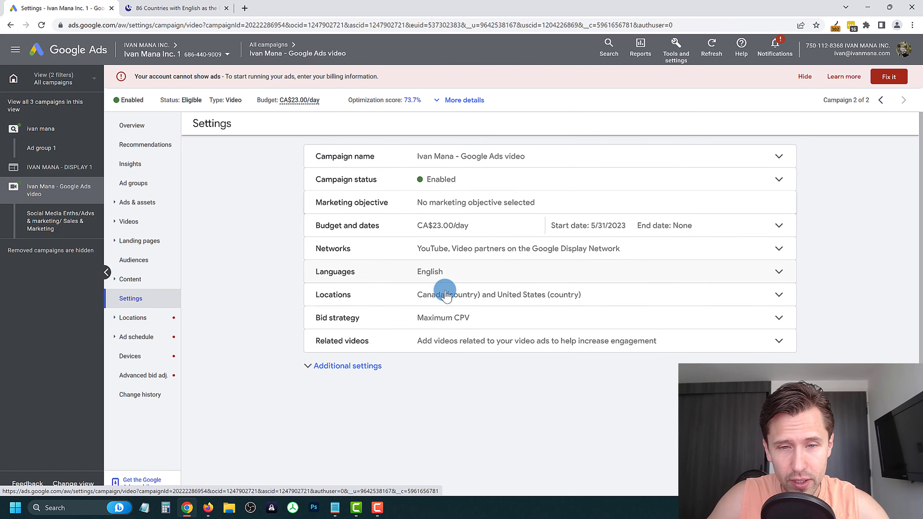
click(444, 293)
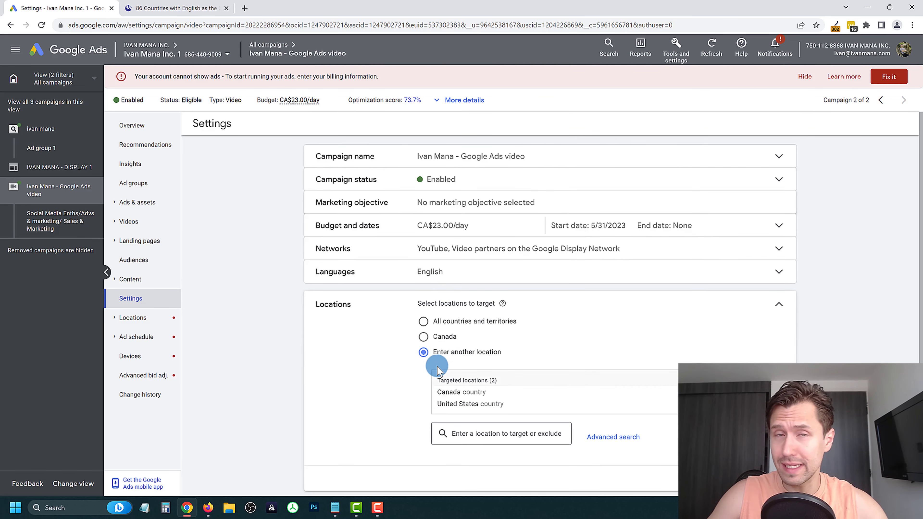
scroll(460, 360, down, 3)
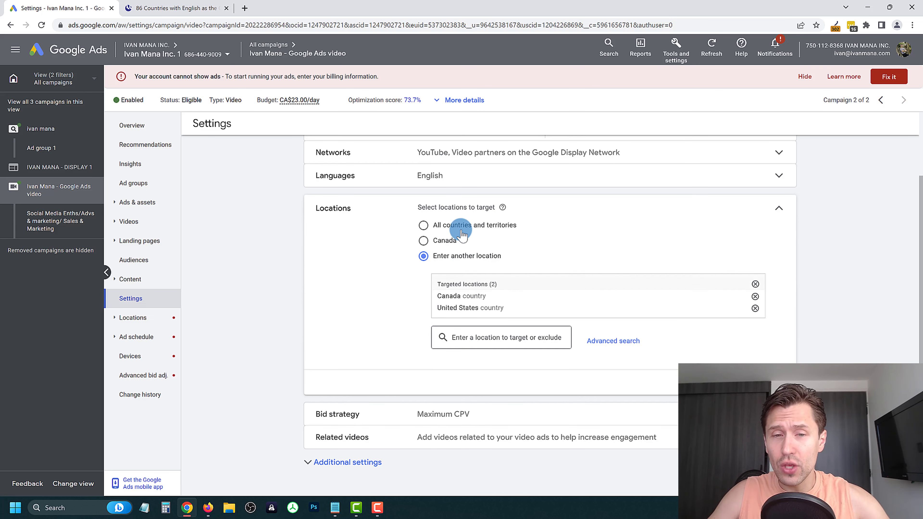
click(456, 229)
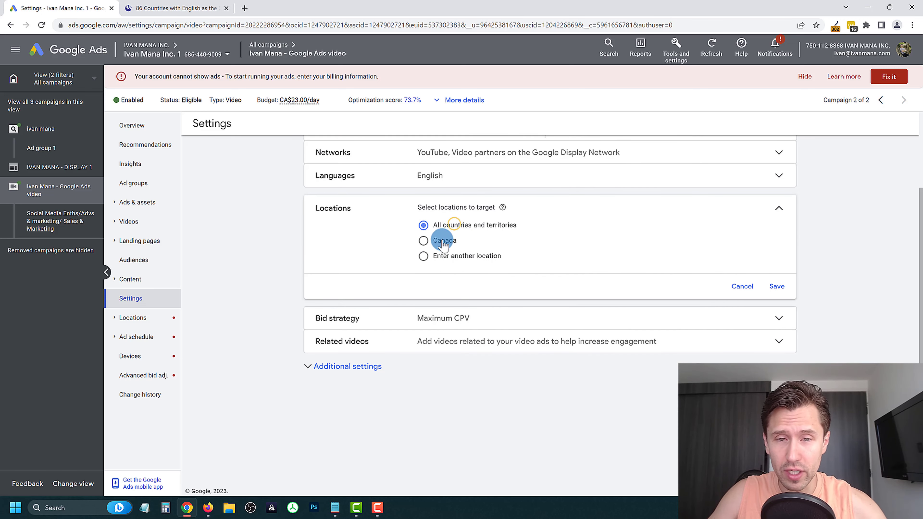
click(441, 255)
Add the United Kingdom and Australia to the video campaign's targeted locations
click(452, 337)
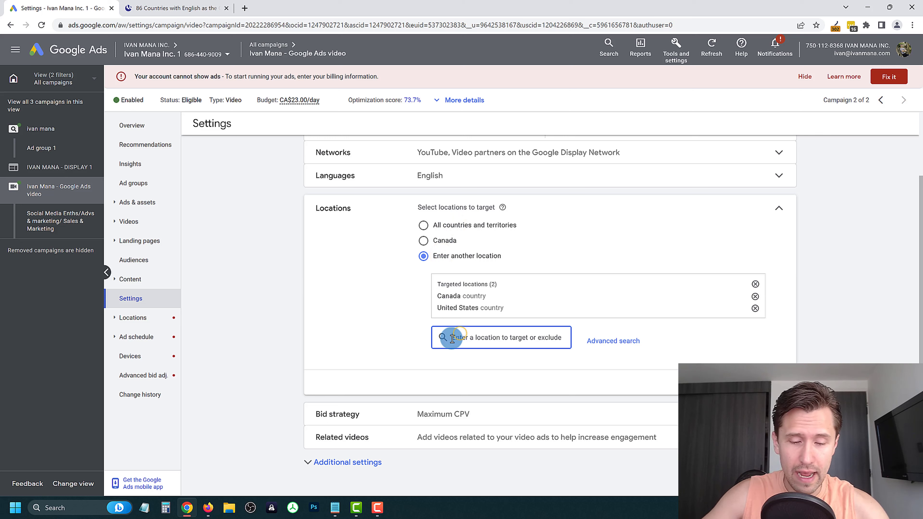
text(UNITED KI)
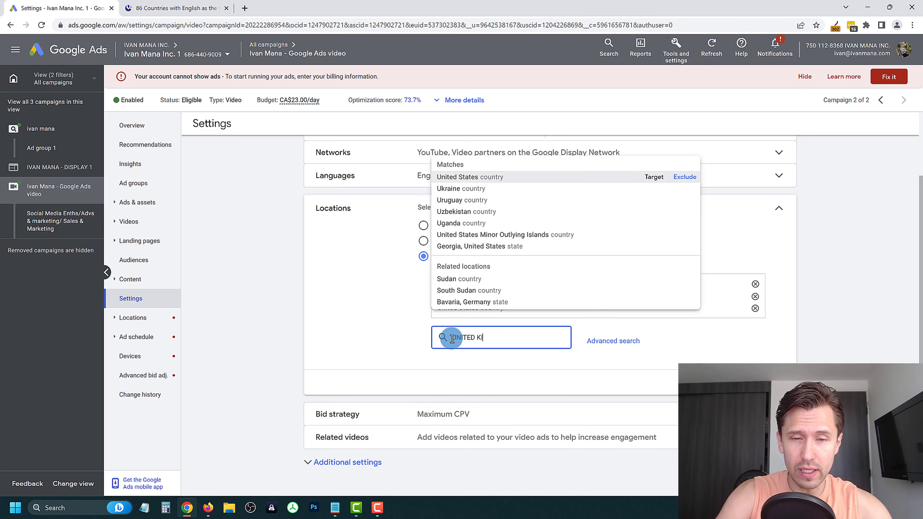
text(NG)
key(Return)
text(a)
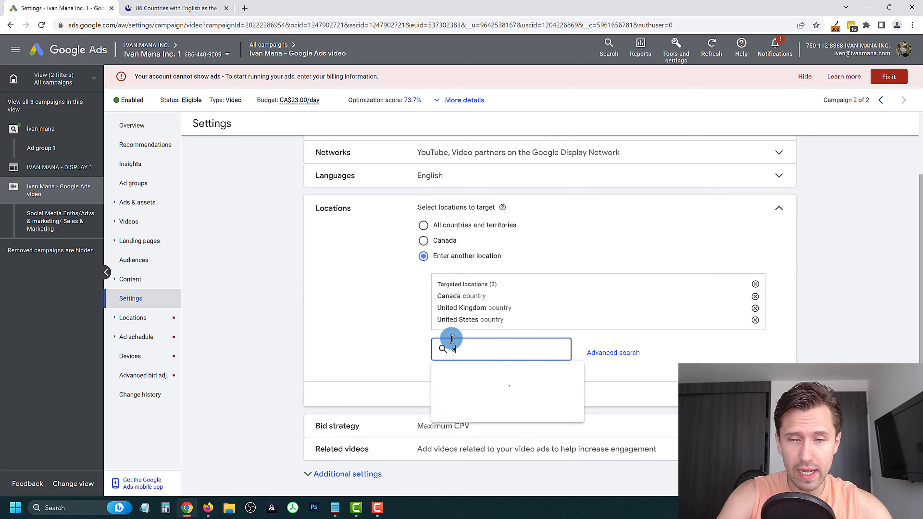
text(ustralia)
key(Return)
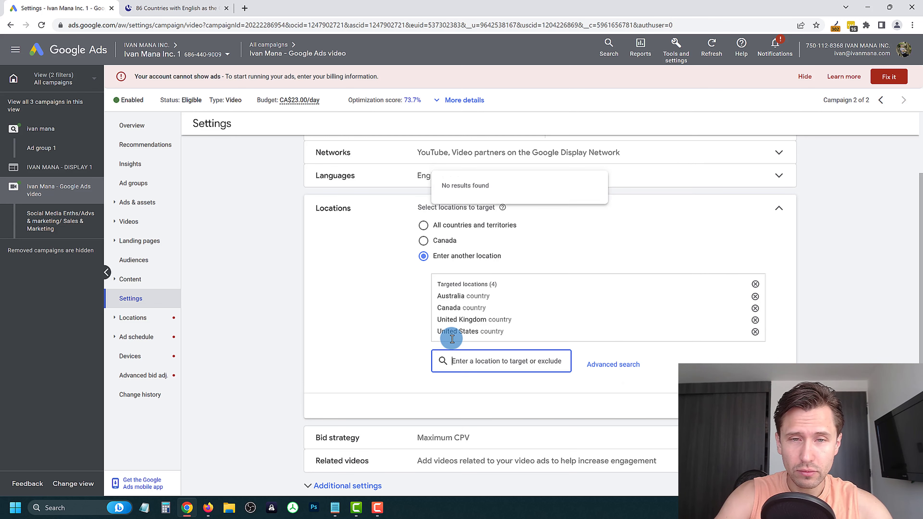
Add New Zealand, South Africa and Ireland as targeted countries for the video campaign
text(new z)
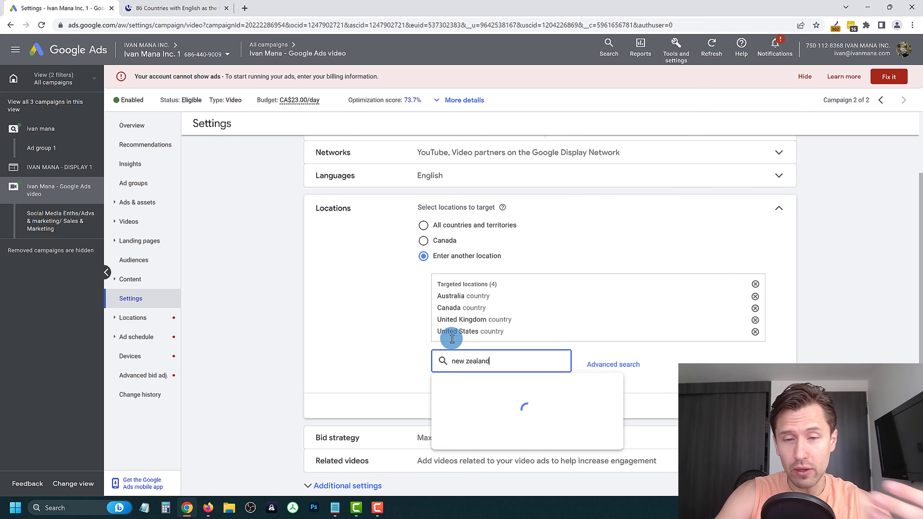
text(ealand)
key(Return)
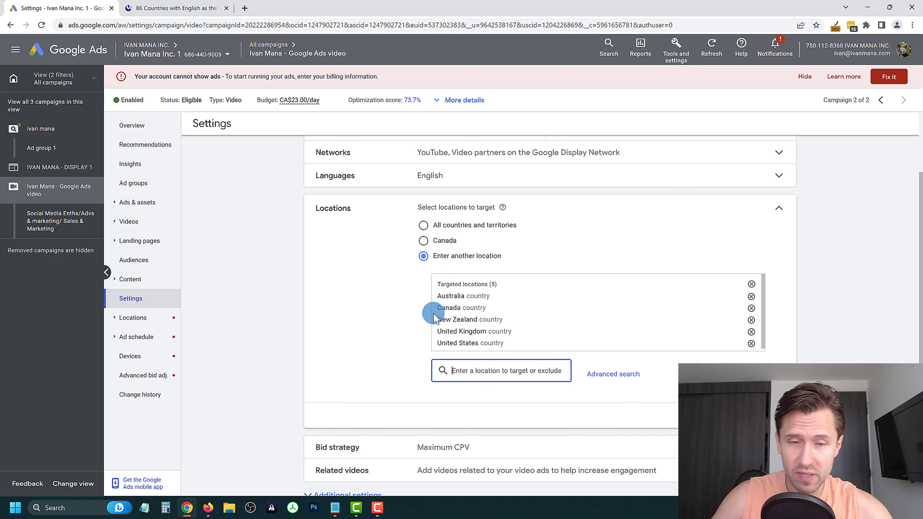
text(south afri)
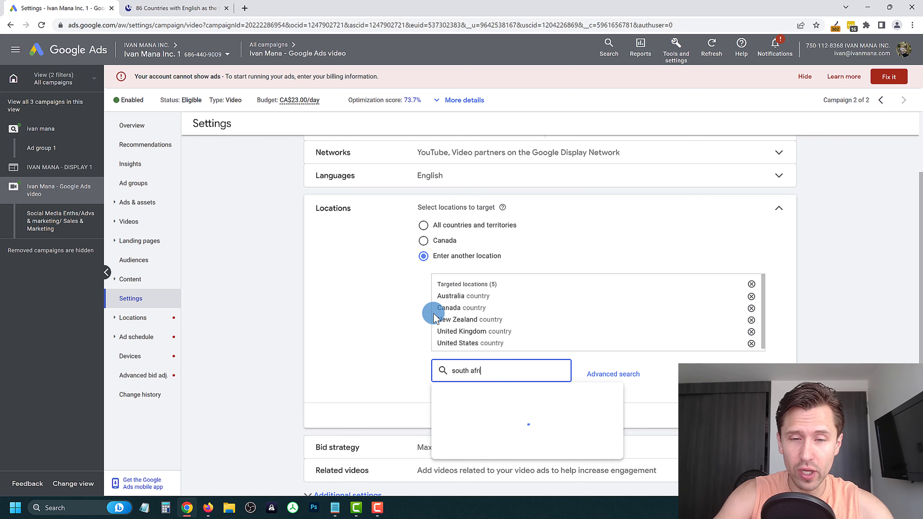
text(ca)
key(Return)
text(ireland)
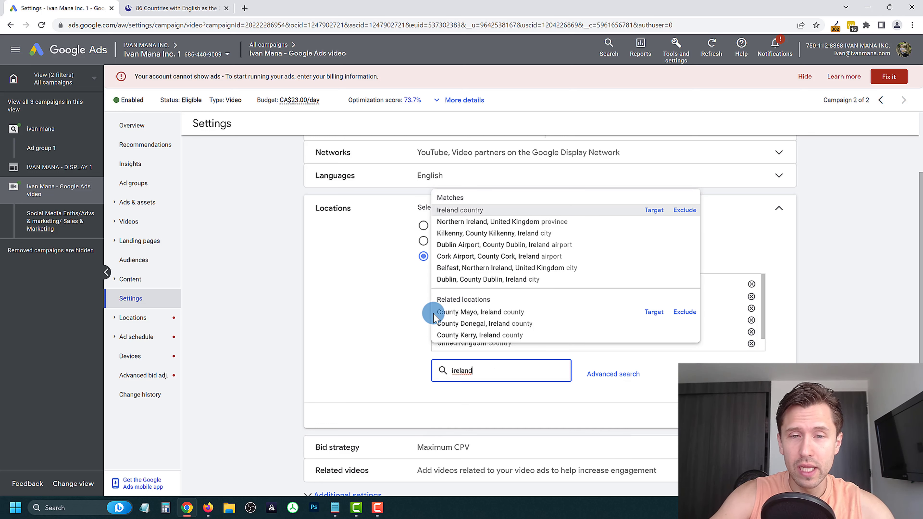
key(Return)
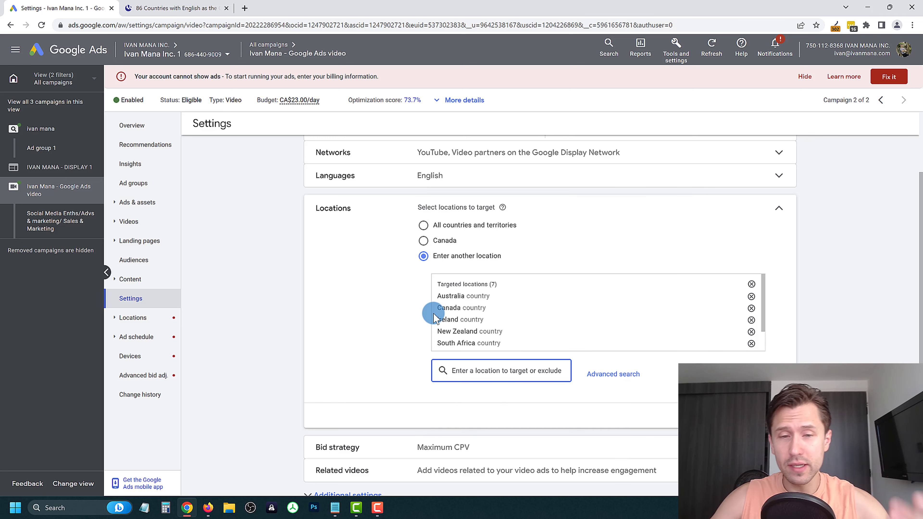
scroll(476, 313, down, 2)
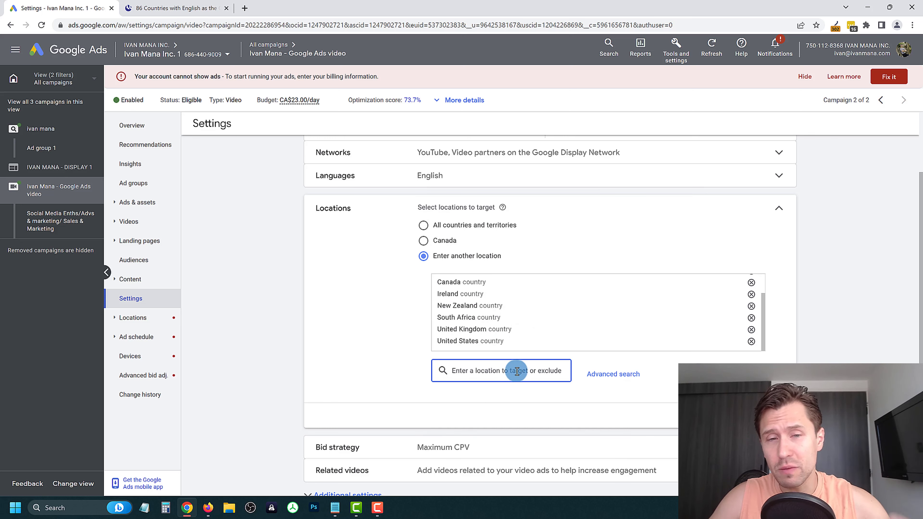
Switch to the wordspath.com page on countries with English as the official language and examine its map and country list
click(166, 7)
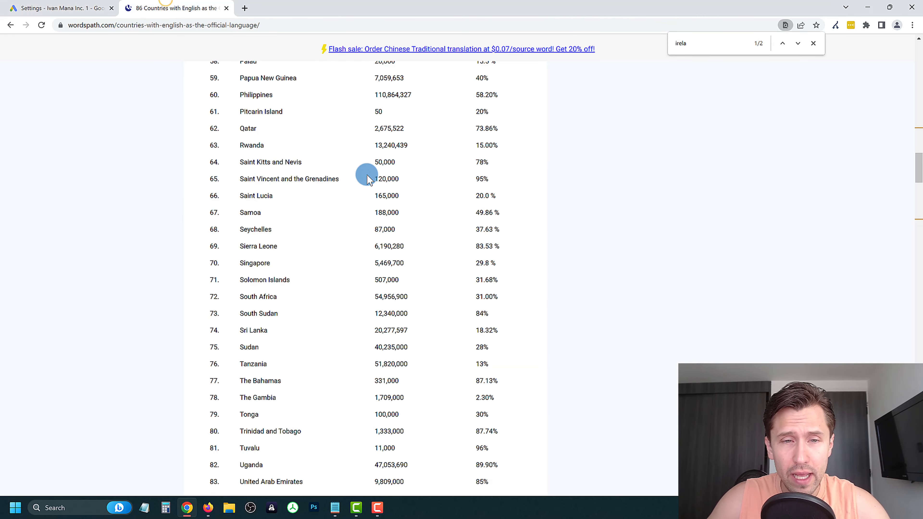
scroll(233, 284, up, 10)
scroll(205, 182, up, 15)
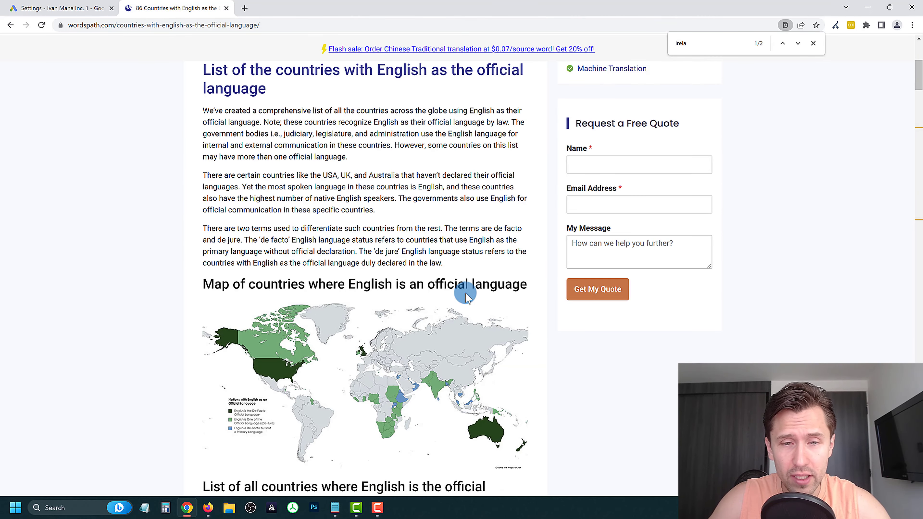
drag(240, 284, 490, 286)
scroll(346, 291, down, 6)
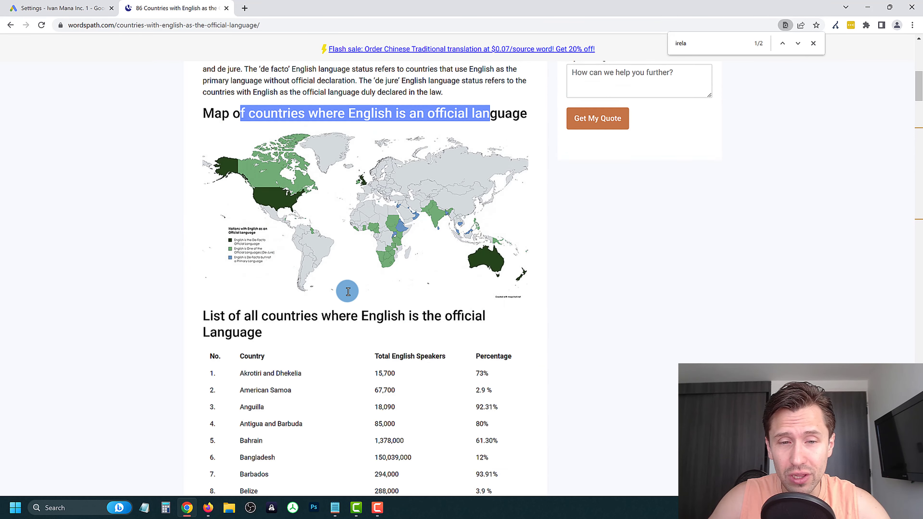
scroll(448, 320, down, 2)
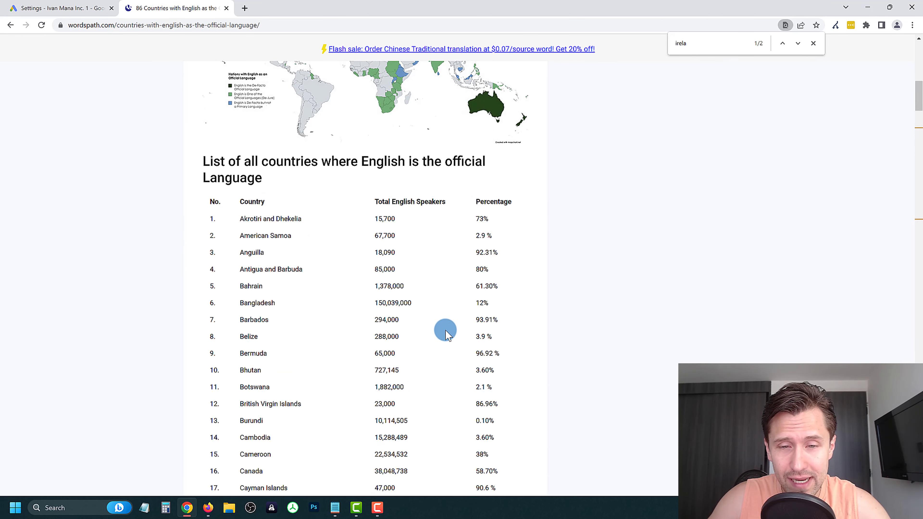
drag(244, 258, 456, 288)
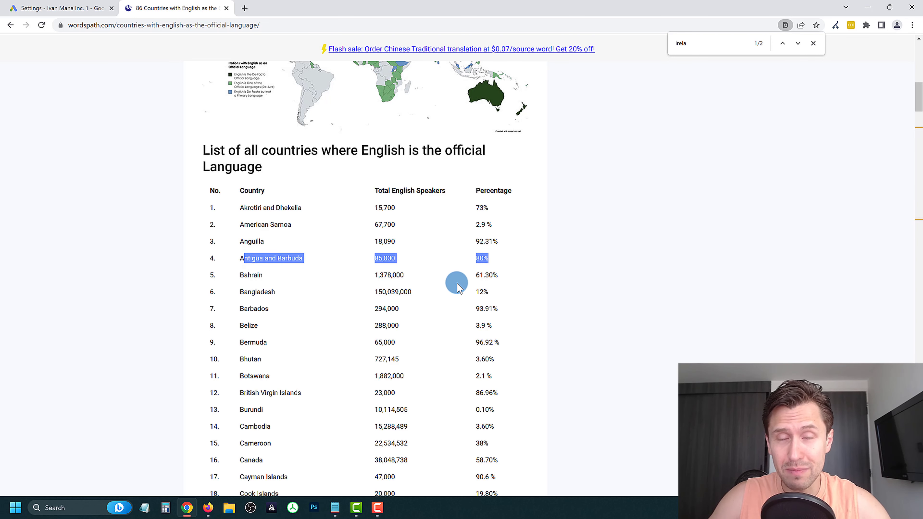
scroll(436, 276, down, 2)
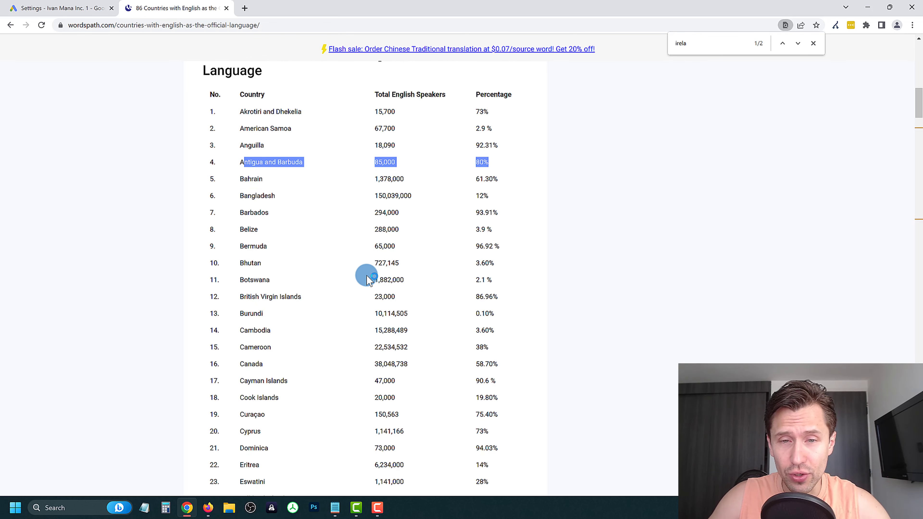
scroll(425, 296, down, 2)
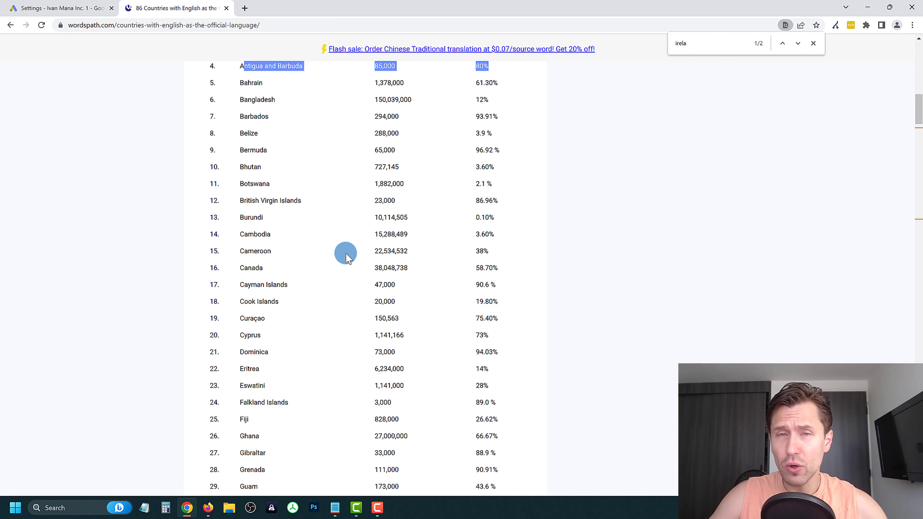
Find Ireland in the country list and examine its total English speakers and percentage
scroll(360, 236, down, 8)
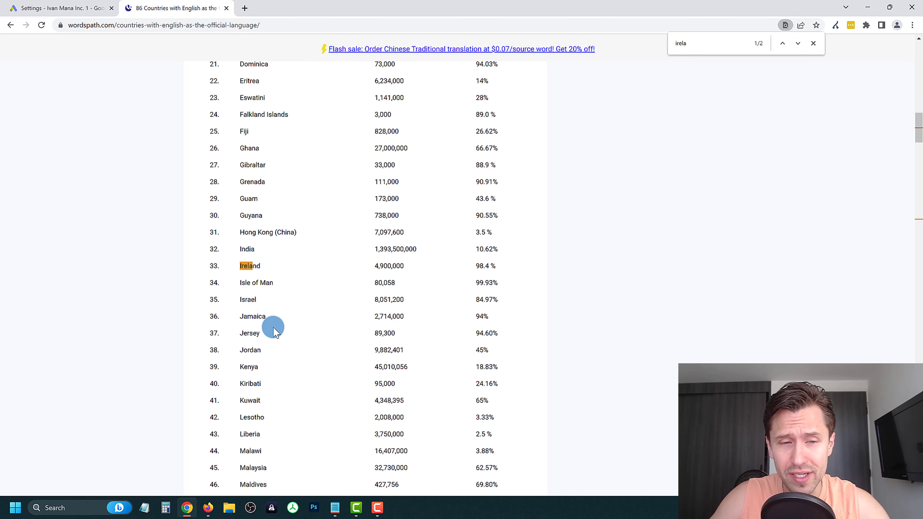
drag(239, 266, 501, 266)
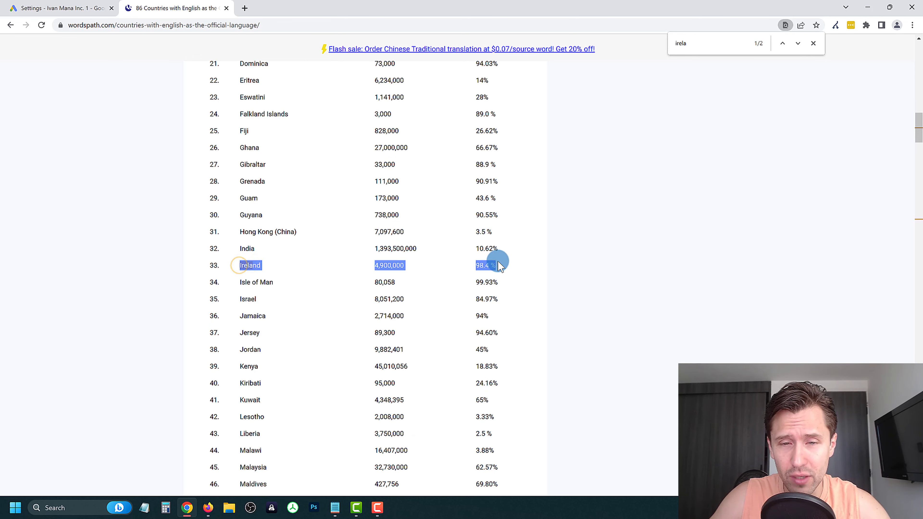
triple_click(493, 265)
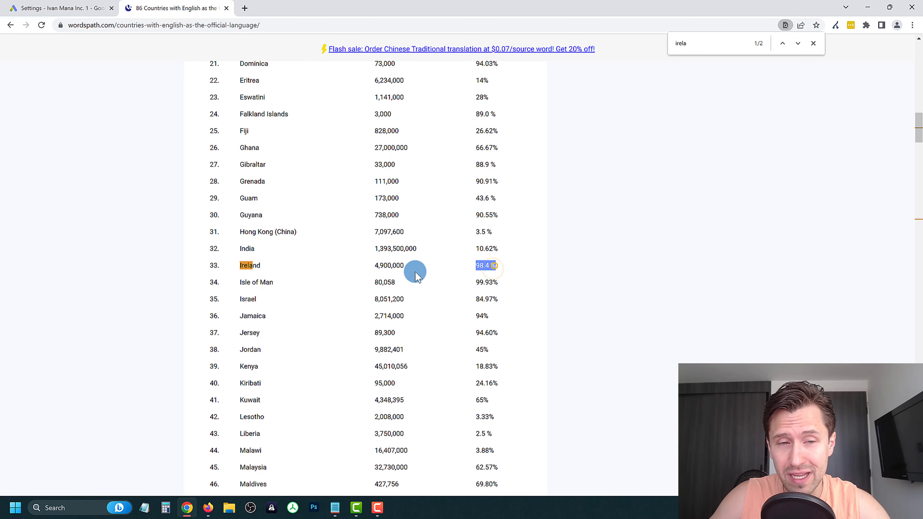
drag(415, 276, 239, 264)
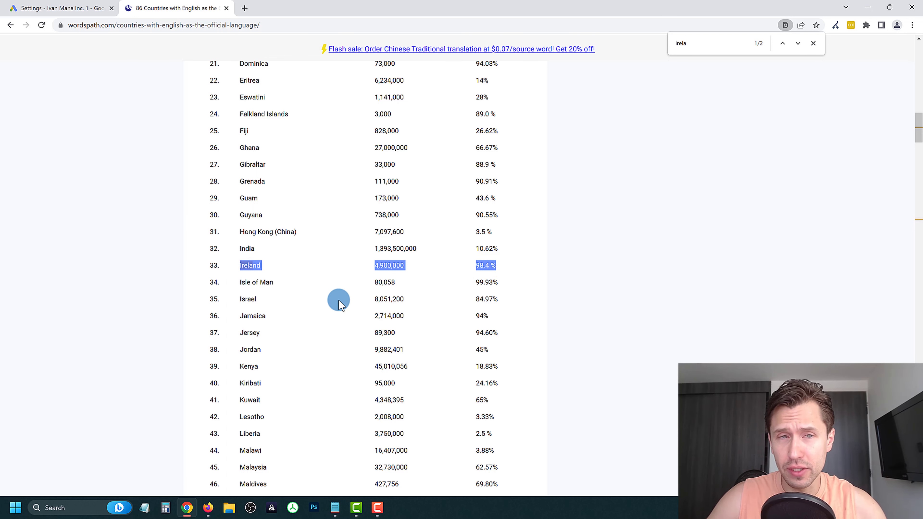
Find South Africa in the country list and examine its total English speakers and percentage
scroll(310, 284, down, 15)
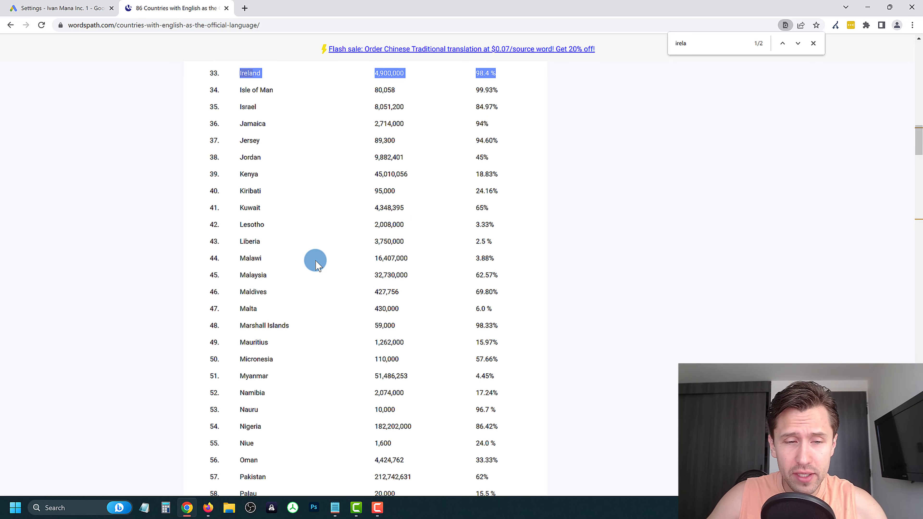
scroll(317, 260, down, 3)
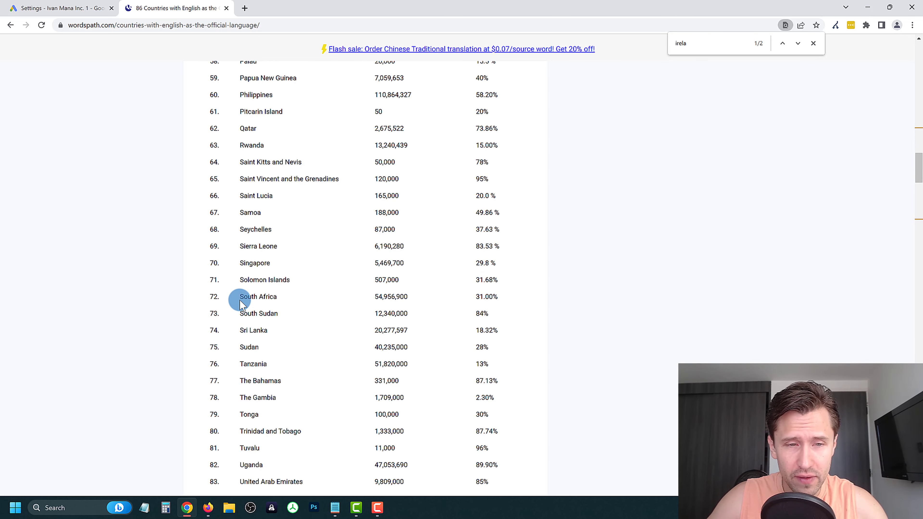
drag(241, 297, 485, 309)
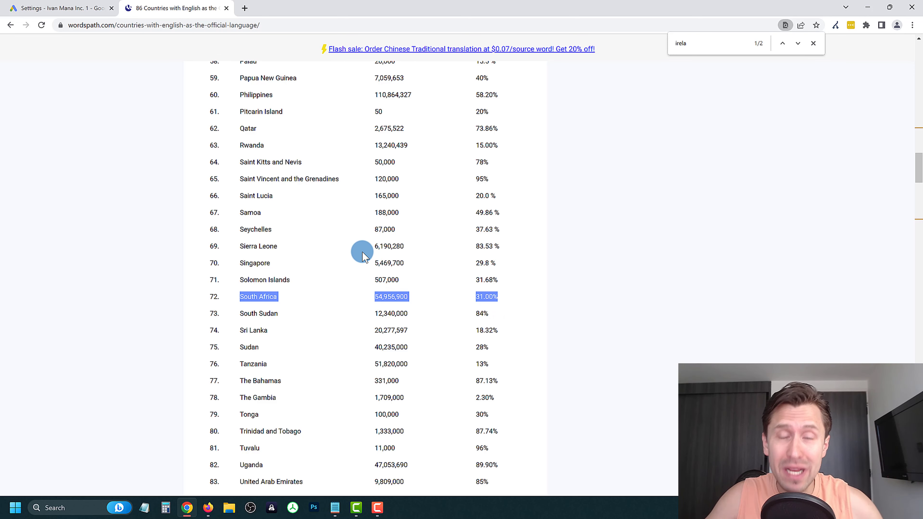
Switch back to Google Ads, review the video campaign's targeted countries and open its language settings
click(35, 6)
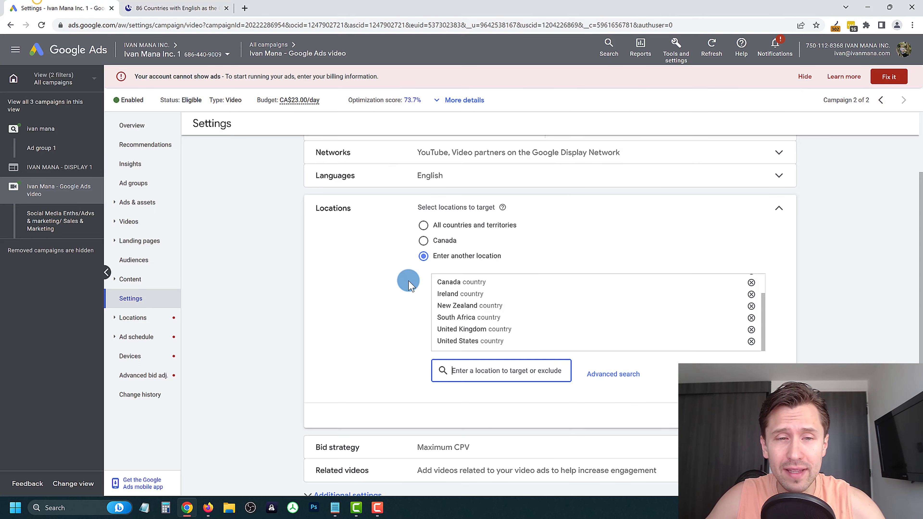
scroll(295, 332, down, 2)
scroll(346, 313, up, 4)
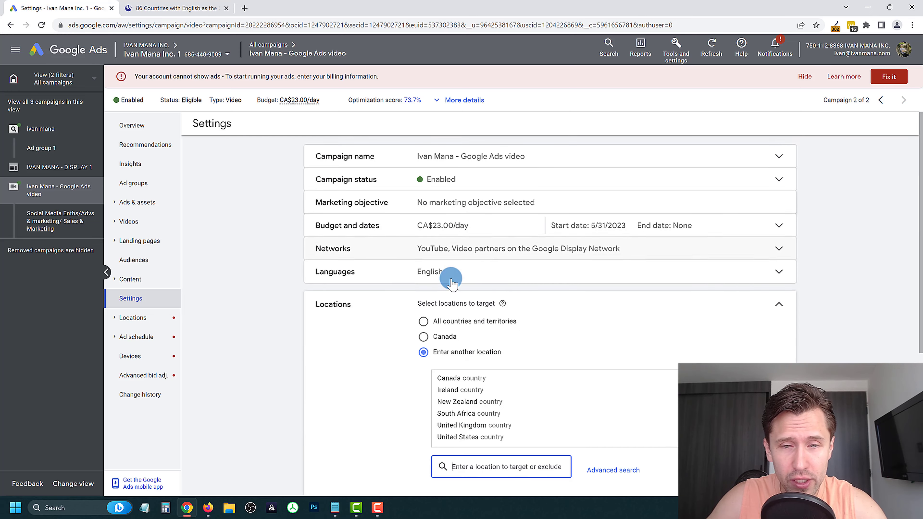
click(447, 285)
click(494, 289)
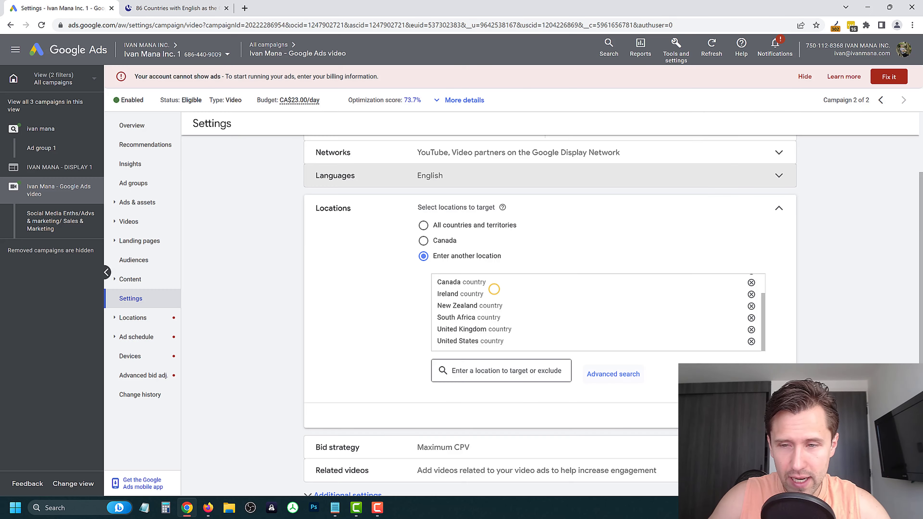
click(462, 263)
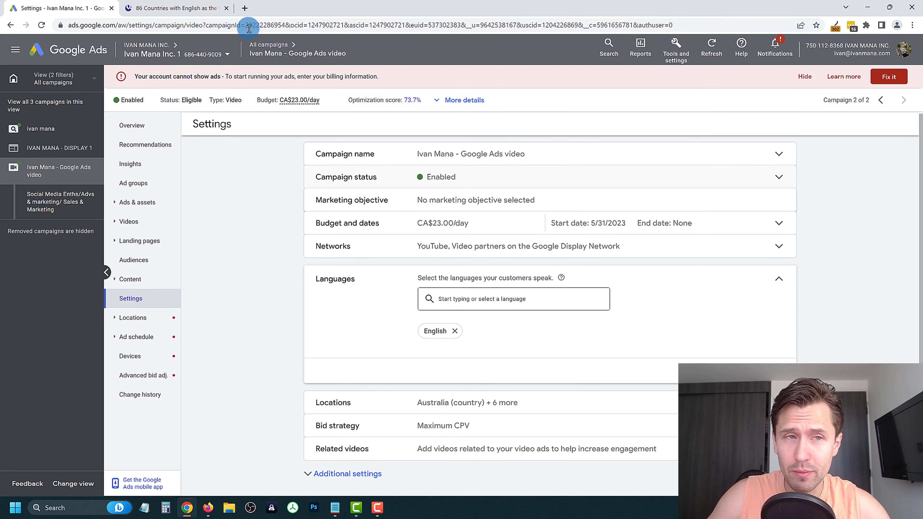
Recheck South Africa's English-speaker percentage on the wordspath.com page, and return to the Google Ads campaign settings
click(191, 5)
click(494, 297)
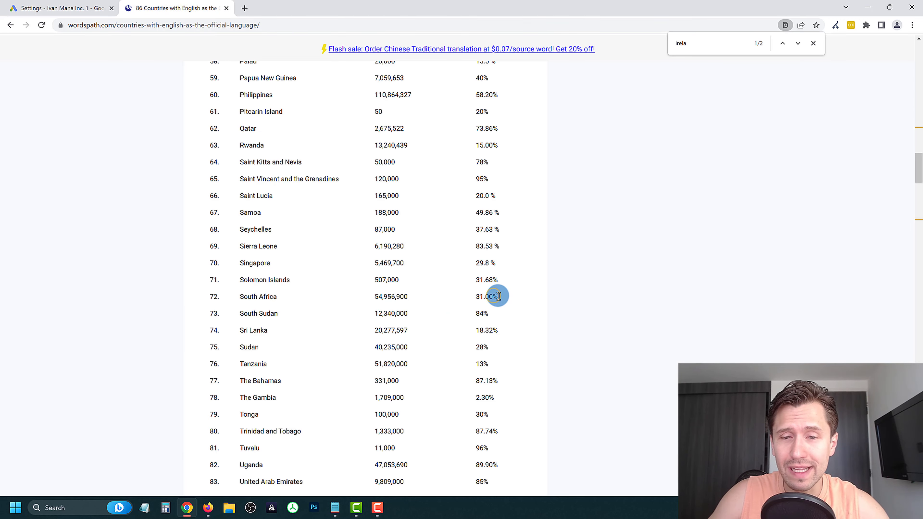
drag(499, 296, 474, 297)
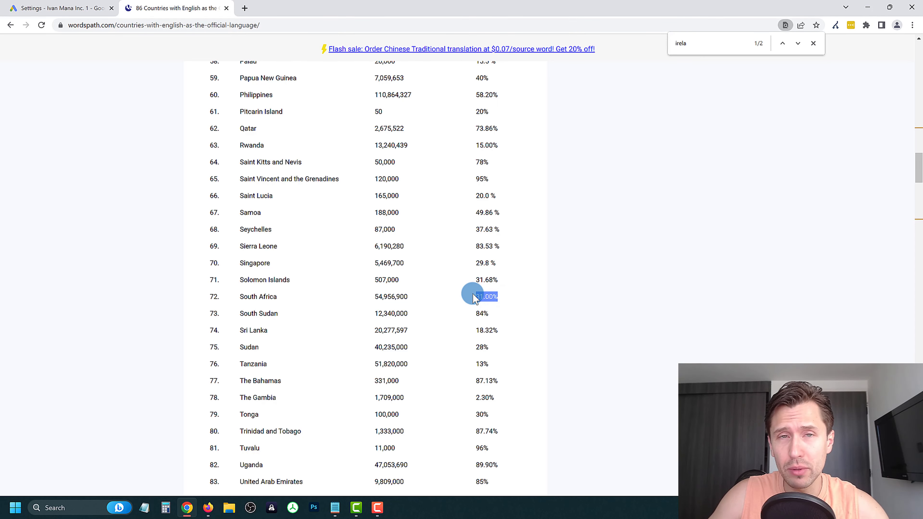
click(62, 4)
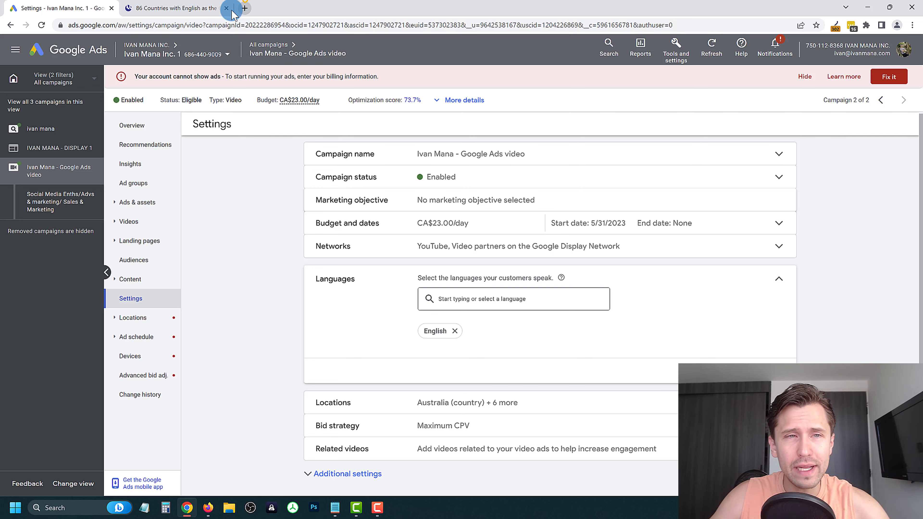
Search the web for "most spoken languages in the world", look through the results and return to Google Ads
click(244, 8)
text(m)
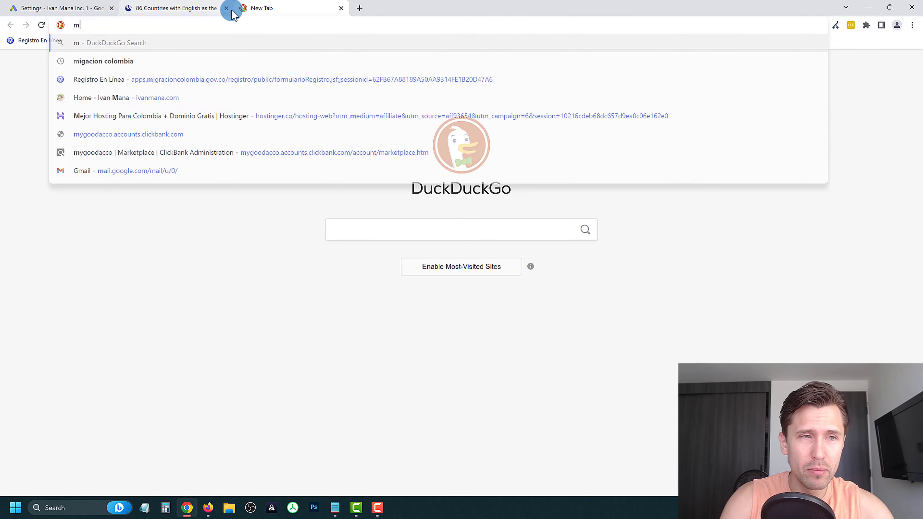
text(ost spoken languages in the world)
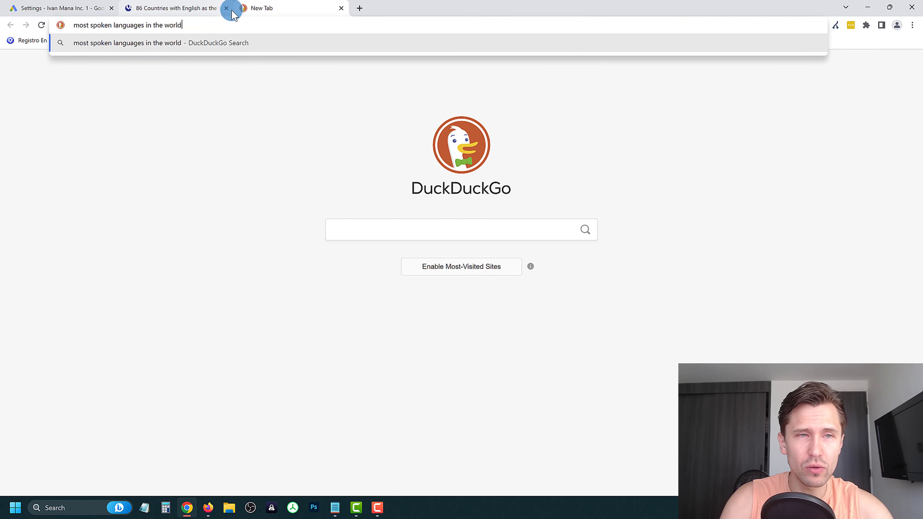
key(Return)
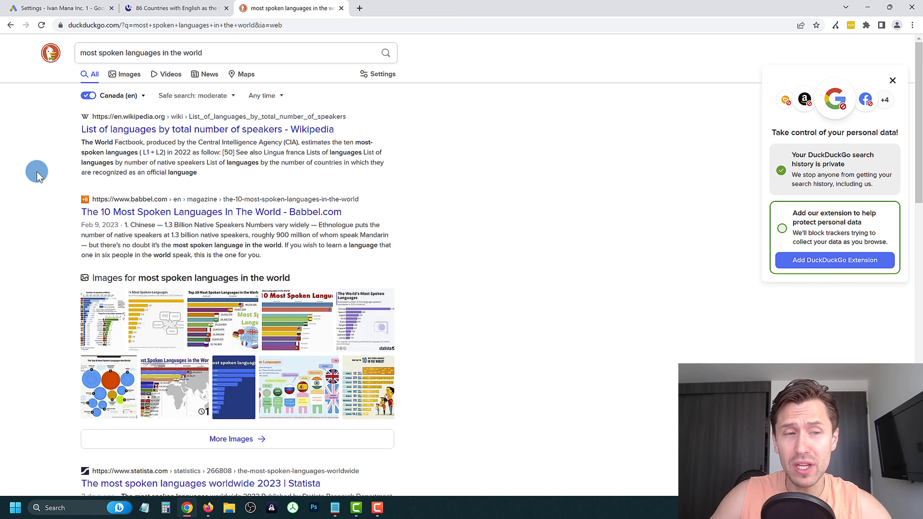
scroll(43, 171, down, 5)
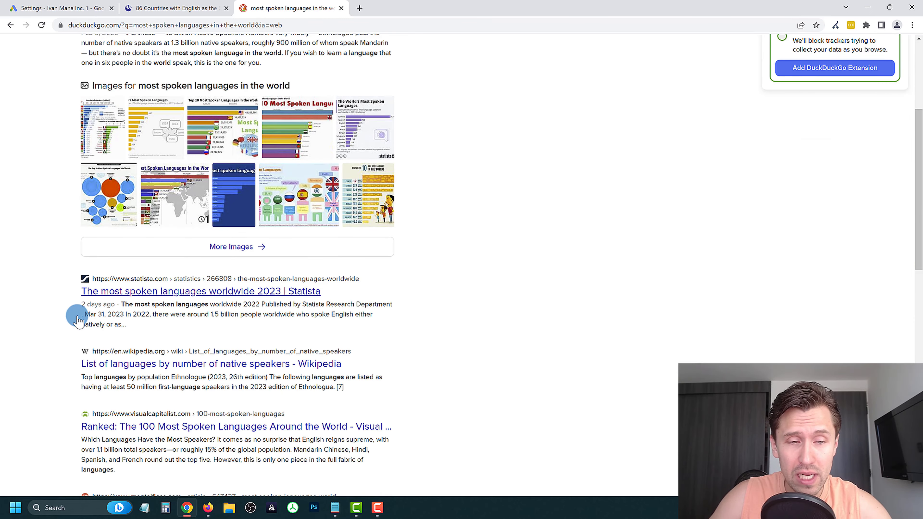
scroll(86, 330, up, 5)
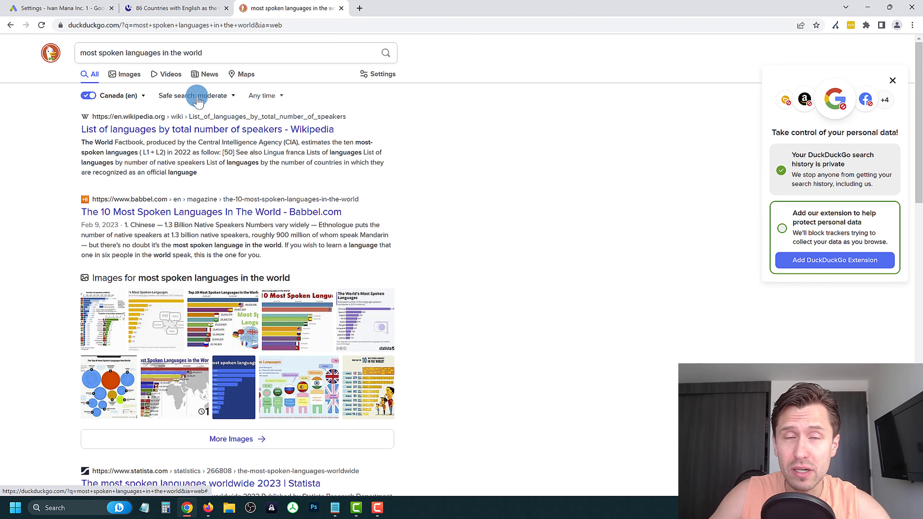
click(15, 9)
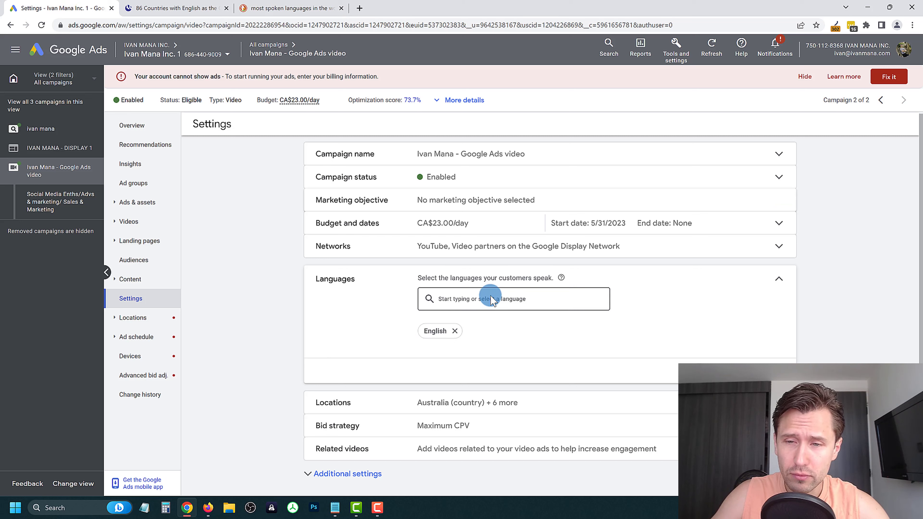
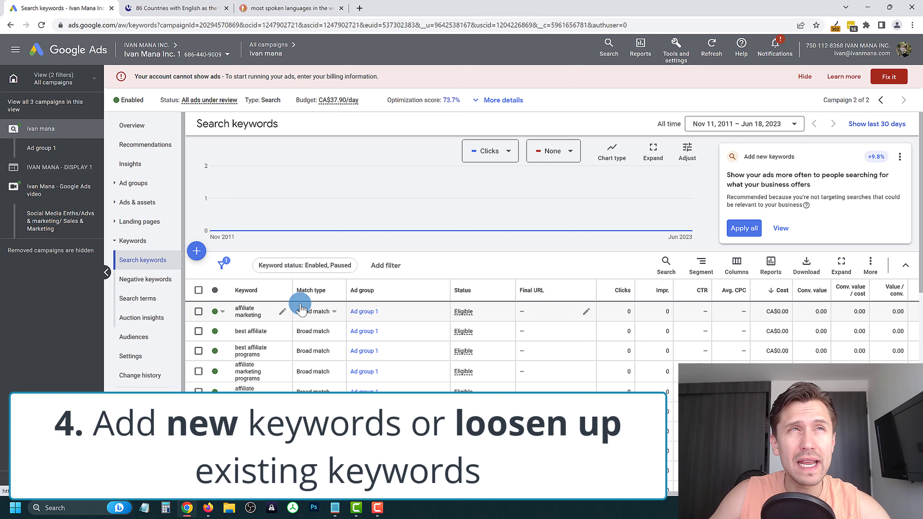
mouse_move(291, 297)
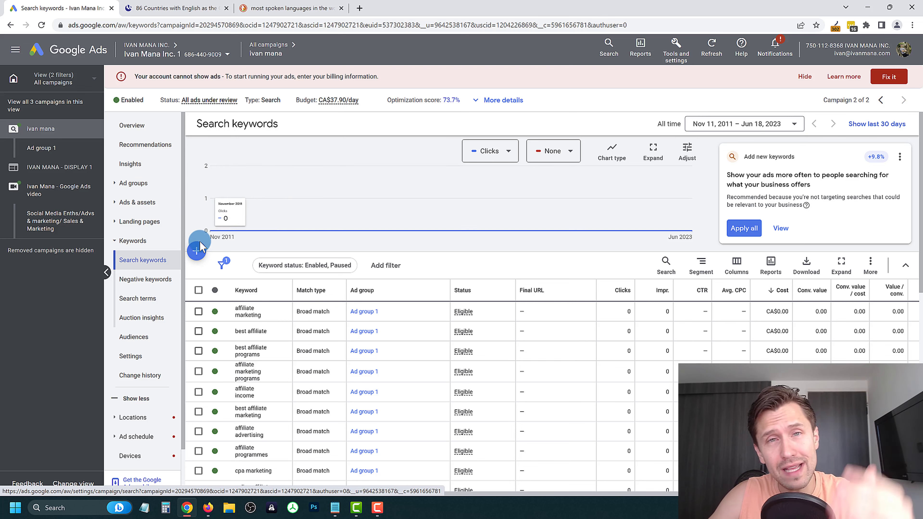
click(676, 51)
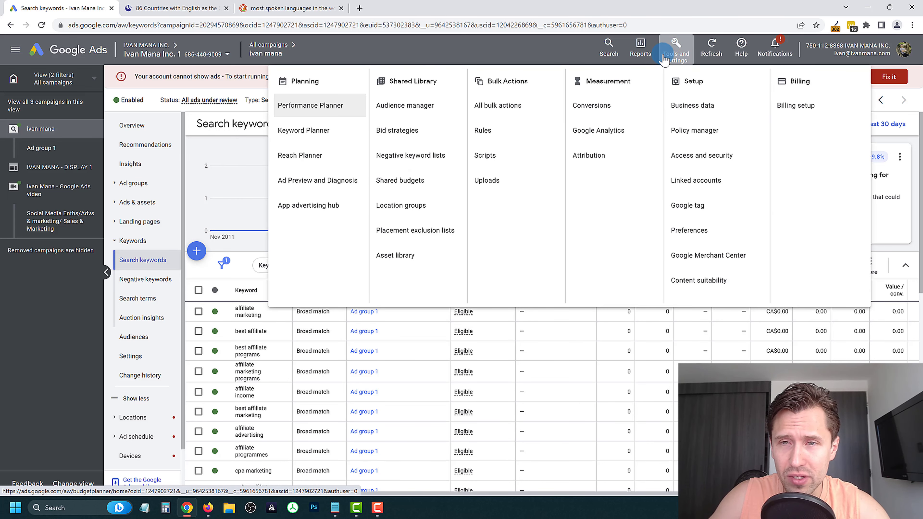
click(234, 89)
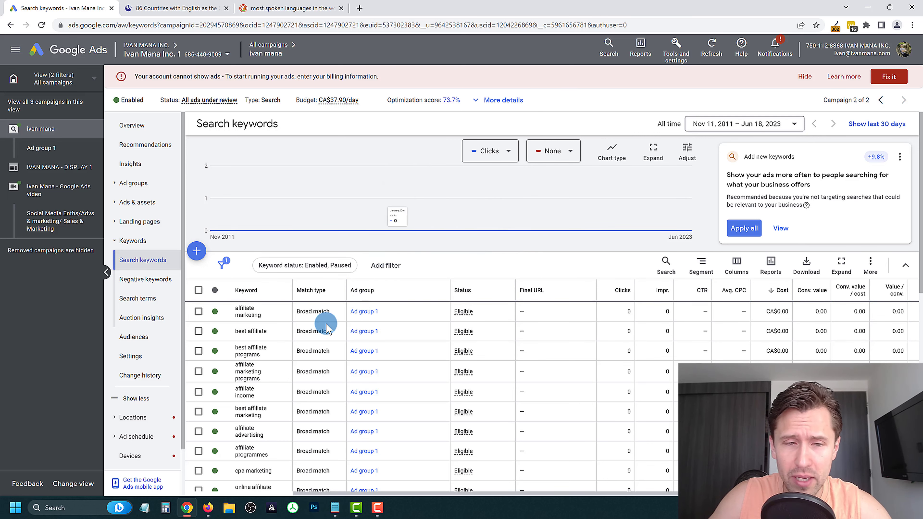
Change the match type of all the search campaign's keywords to phrase match
scroll(284, 417, down, 5)
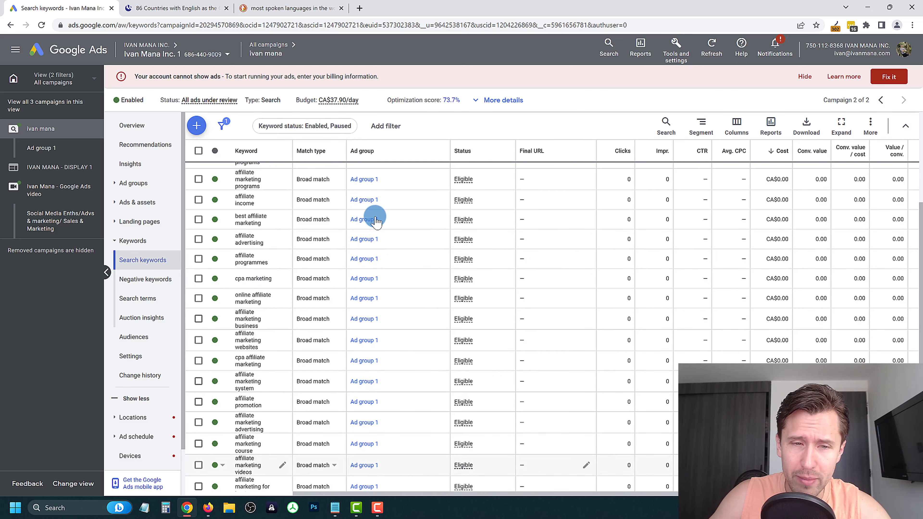
scroll(294, 320, up, 5)
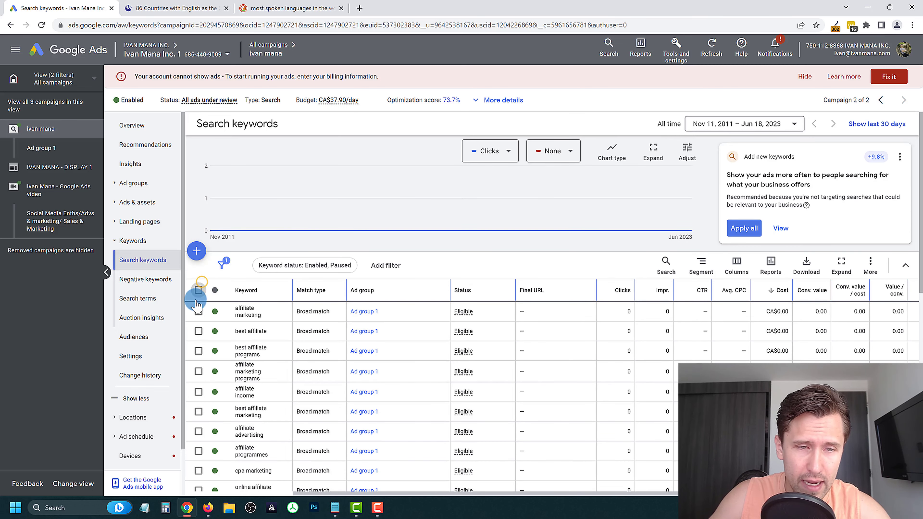
click(198, 290)
click(266, 267)
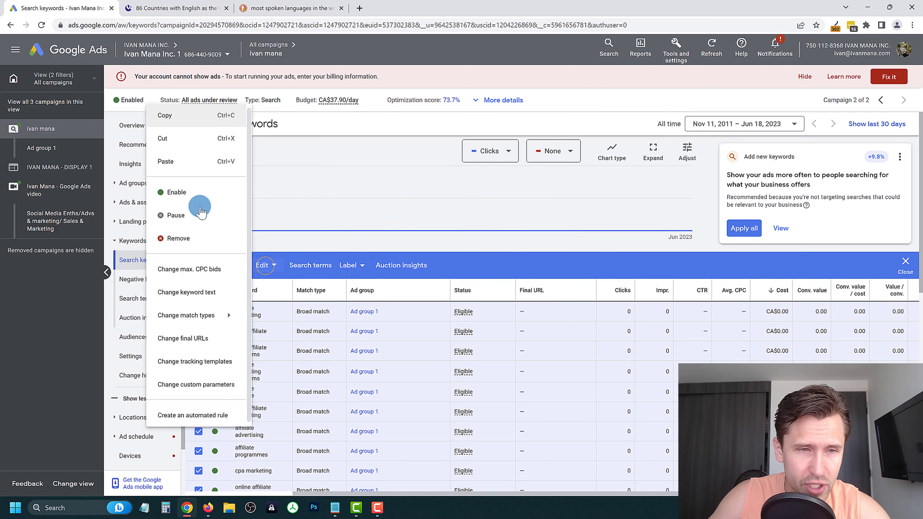
mouse_move(217, 315)
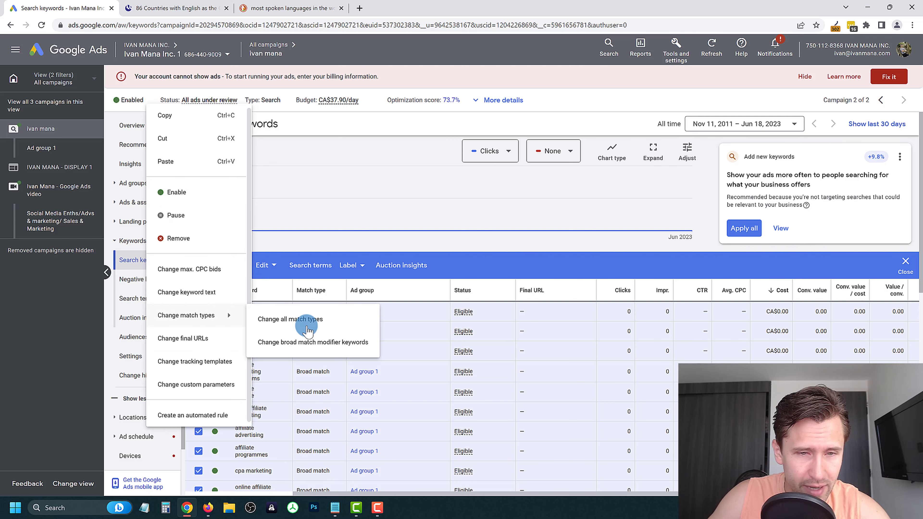
click(308, 320)
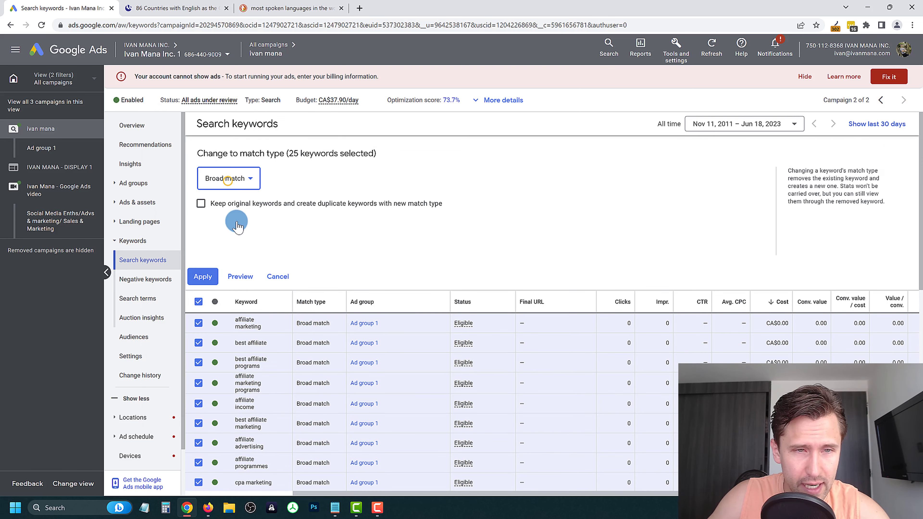
click(227, 180)
click(224, 232)
click(202, 277)
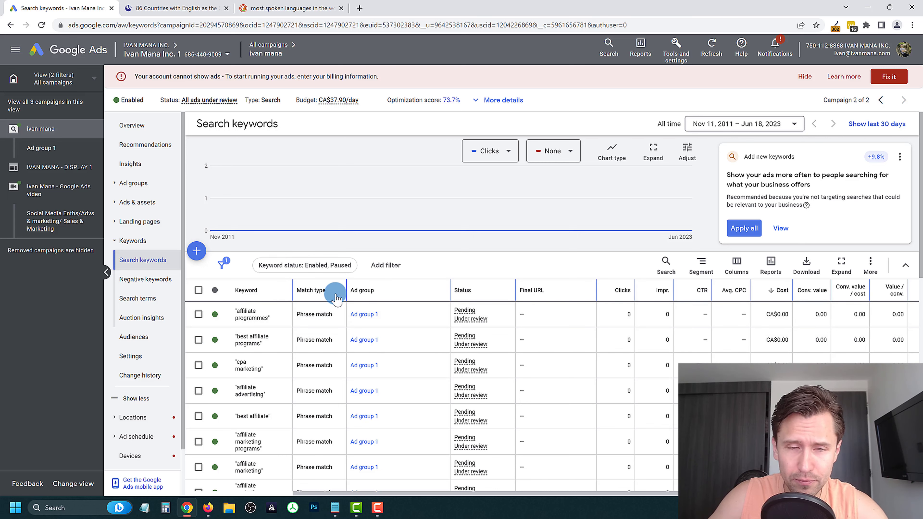
Open the search campaign's network settings
mouse_move(314, 297)
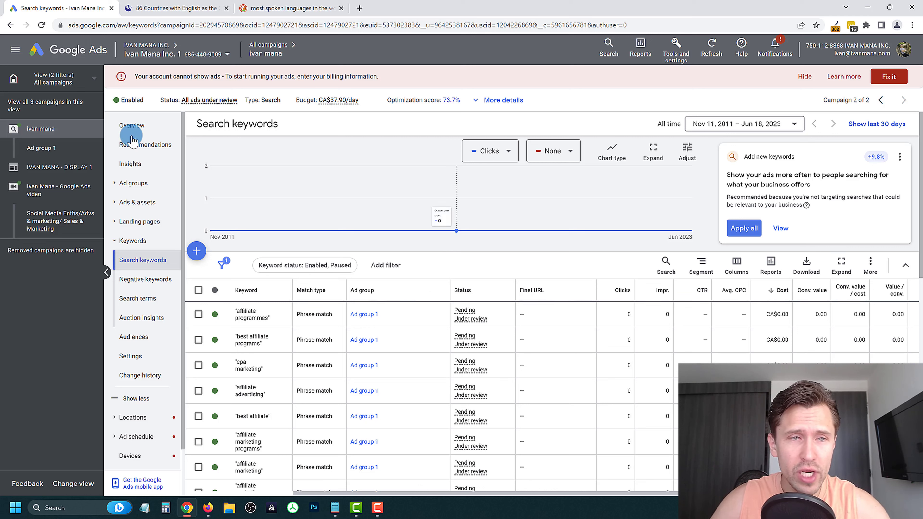
click(158, 356)
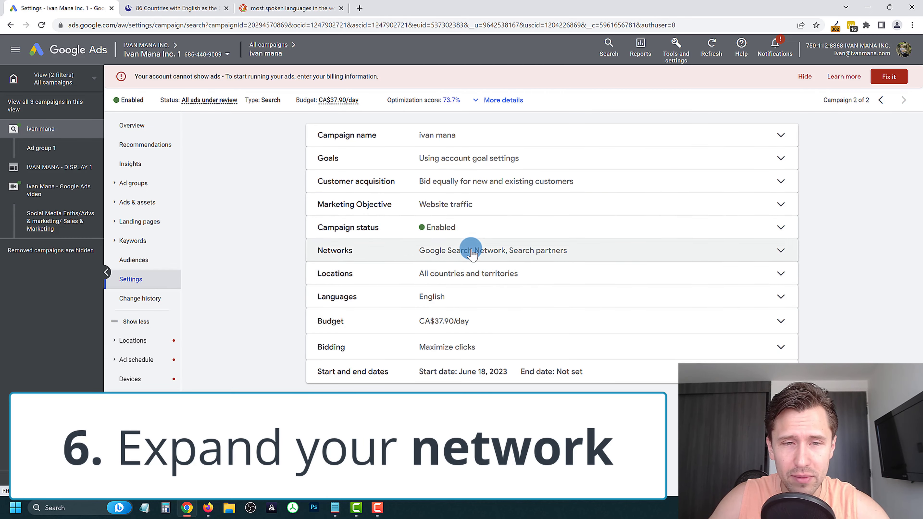
click(470, 250)
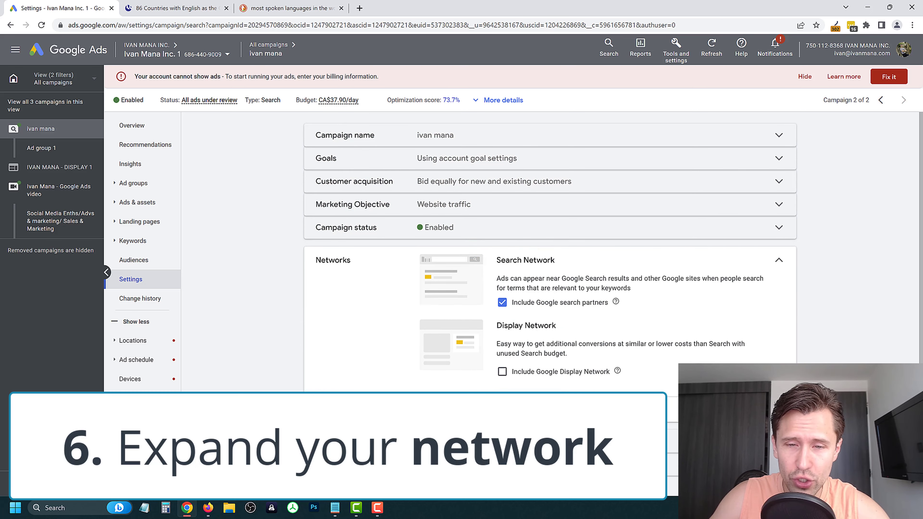
Exclude Google search partners from the search campaign's networks, include them again, and close the network settings
click(502, 302)
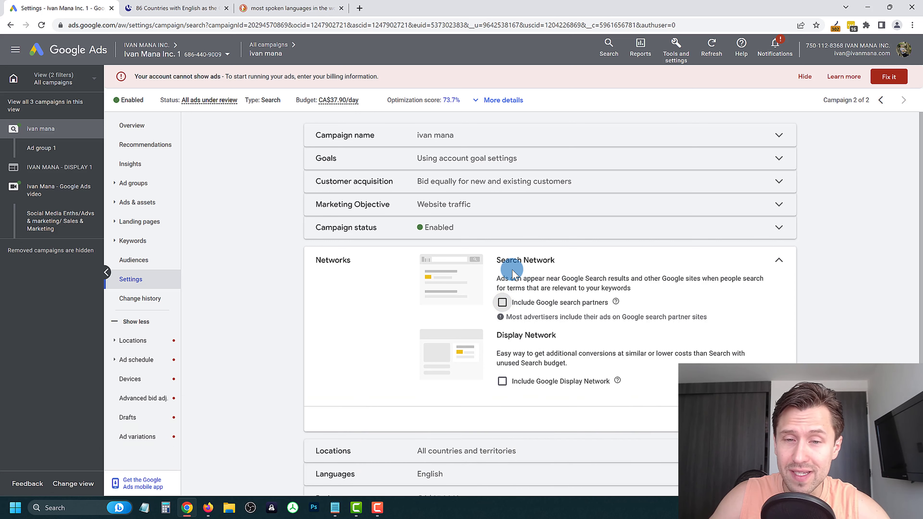
drag(511, 278, 585, 287)
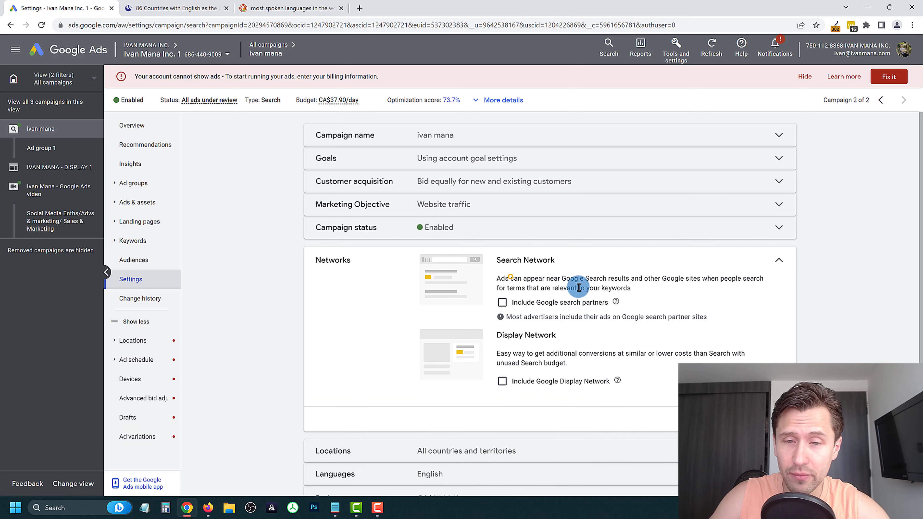
click(502, 303)
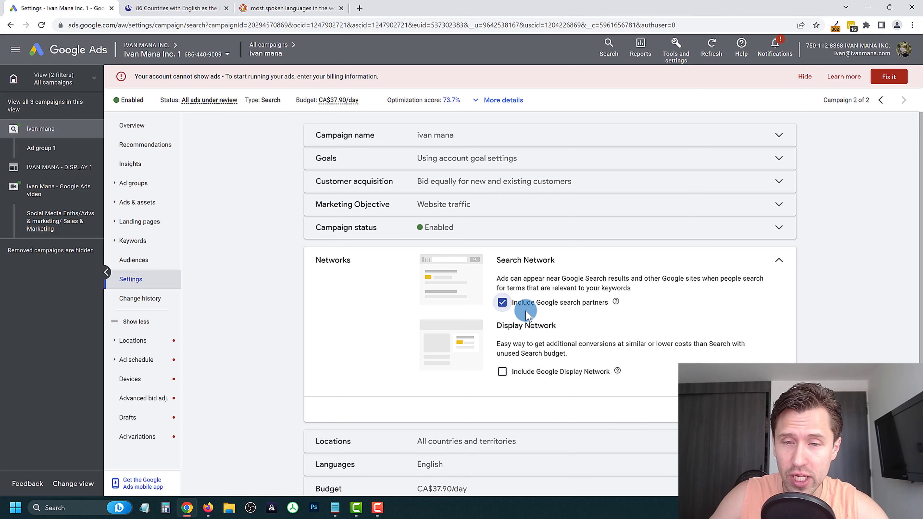
click(517, 308)
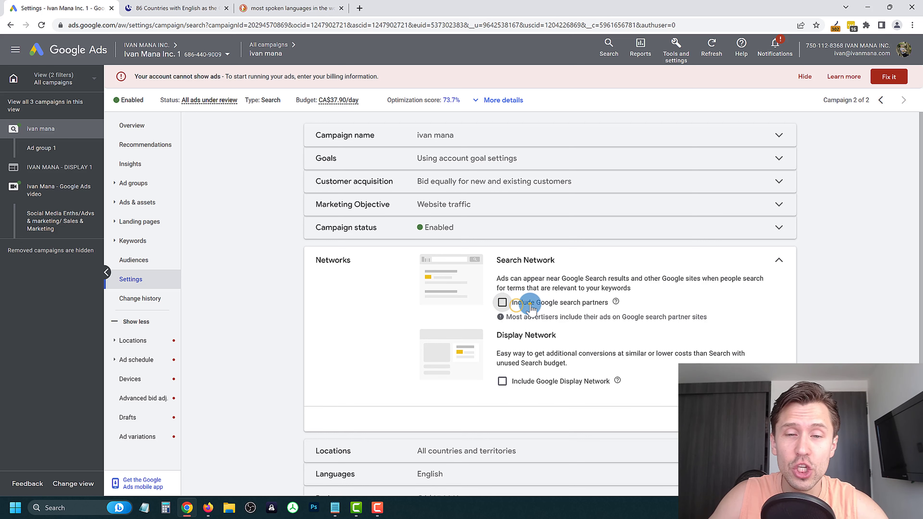
click(530, 305)
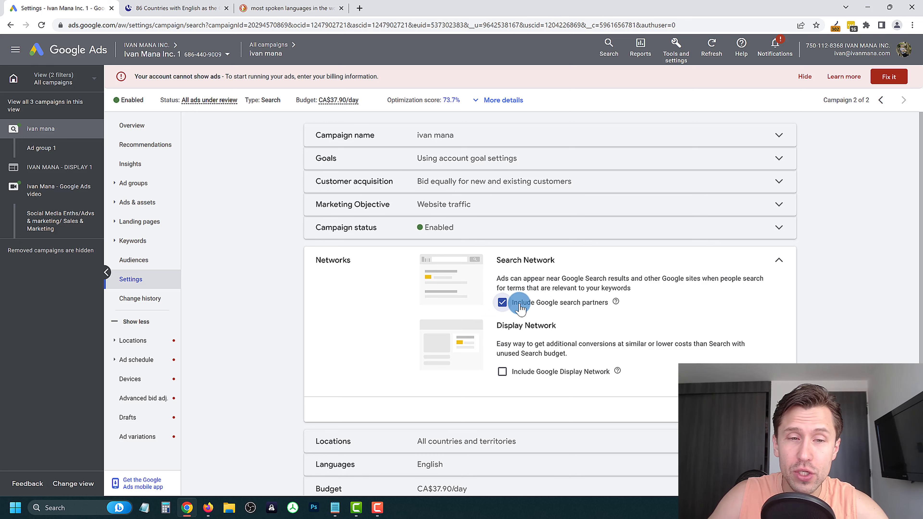
click(232, 259)
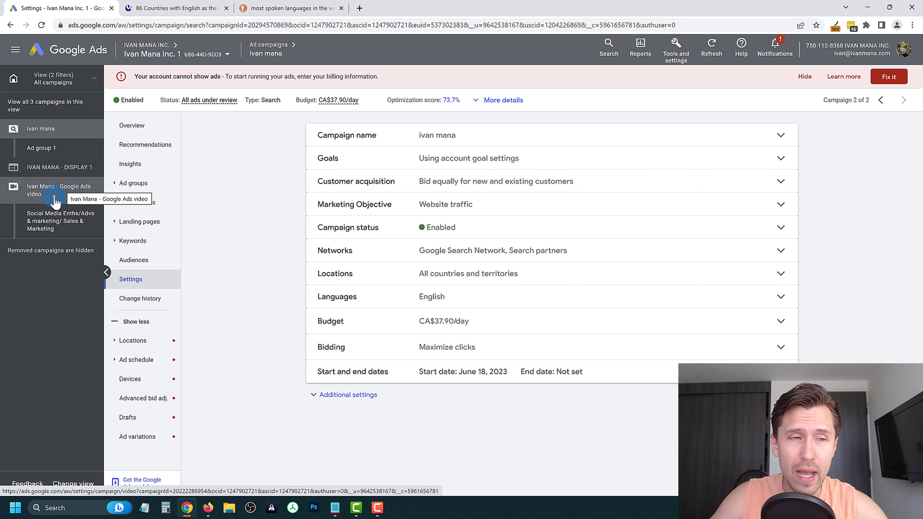
Open the settings of the Google Ads video campaign
click(55, 201)
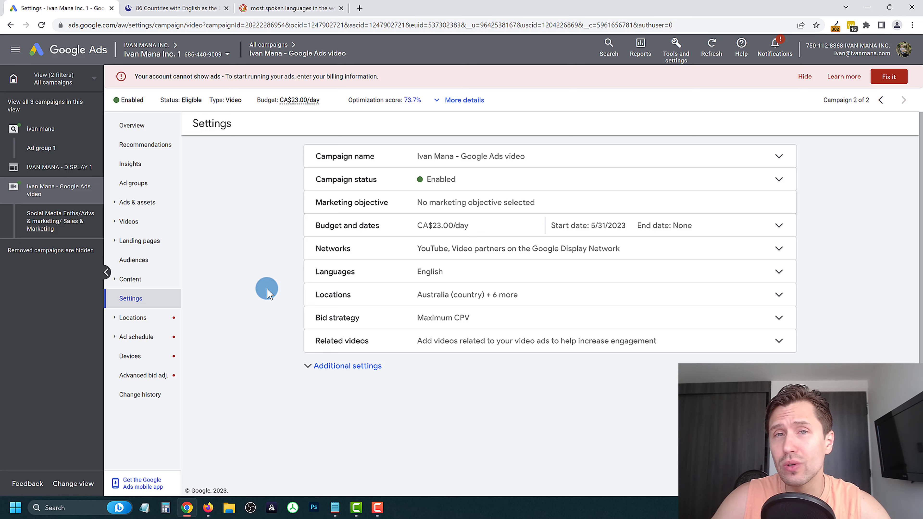
Open ivanmana.com in a new browser tab and view its free affiliate marketing guide offer and its list of courses
click(361, 8)
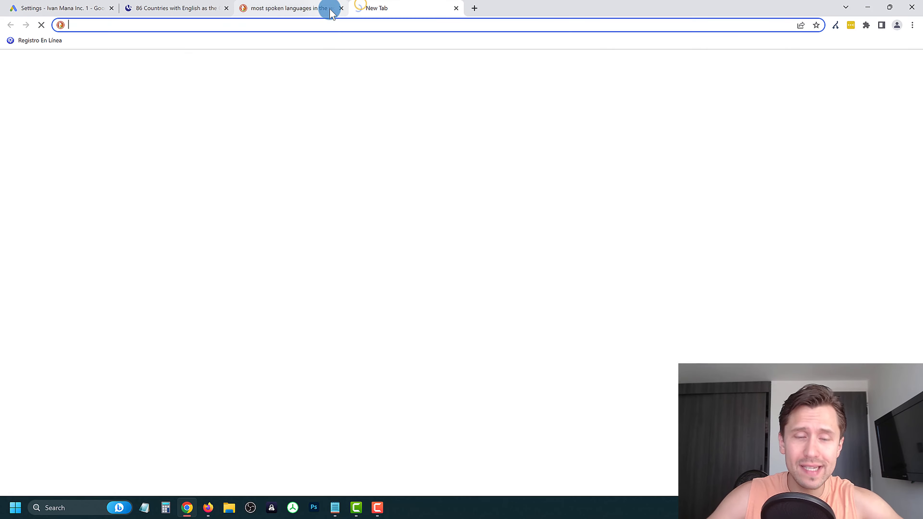
text(ivanmana.co)
key(Return)
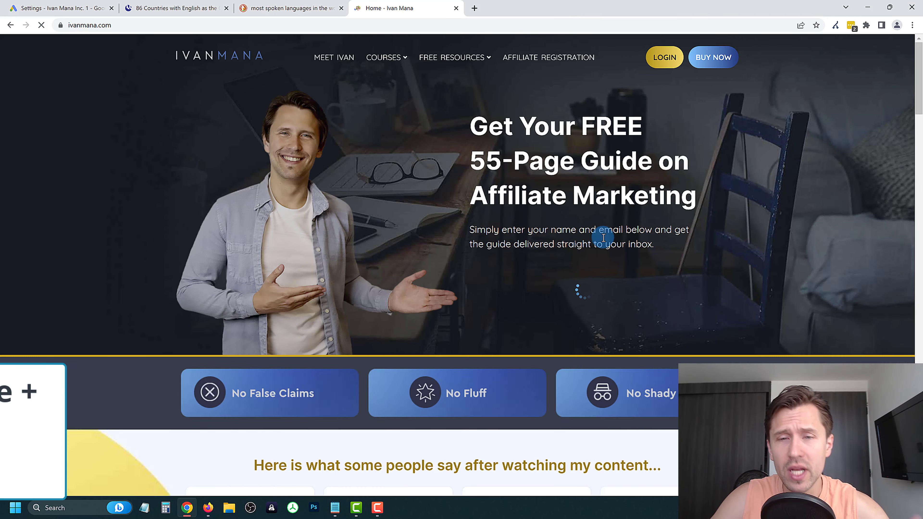
drag(498, 120, 653, 229)
click(616, 232)
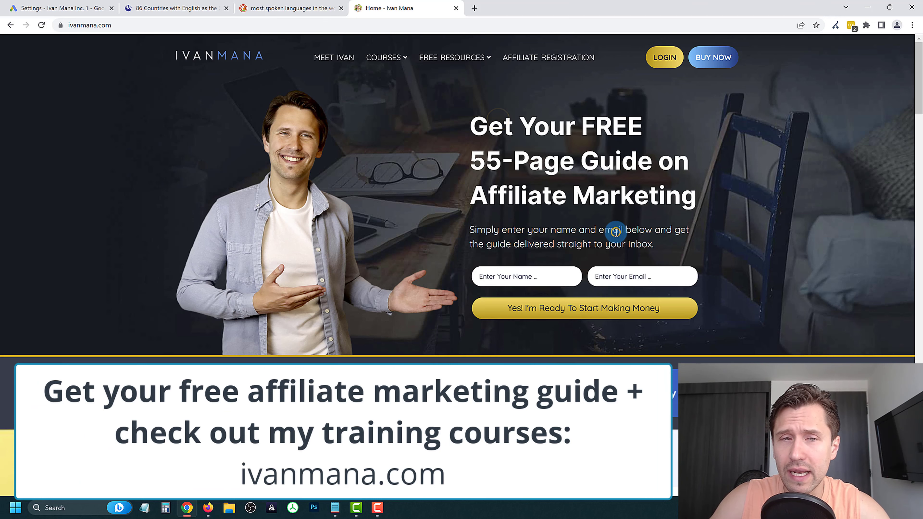
mouse_move(388, 61)
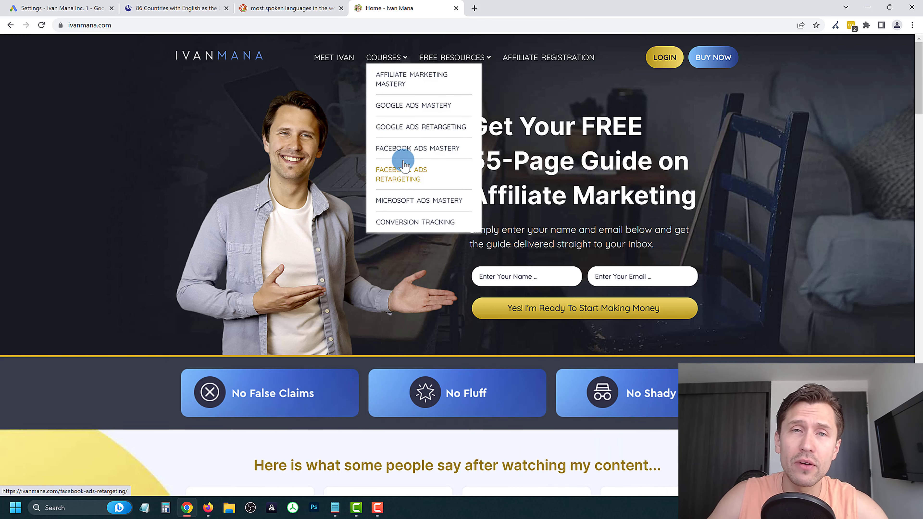
click(296, 138)
Open the YouTube channel at youtube.com/ivanmana in a new browser tab and display its uploaded videos
click(477, 7)
text(youtube.com/ivanma)
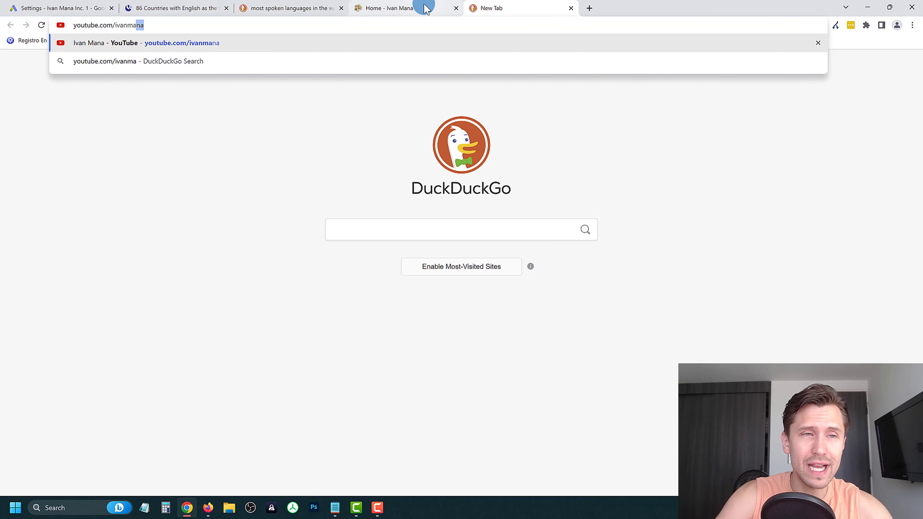
key(Return)
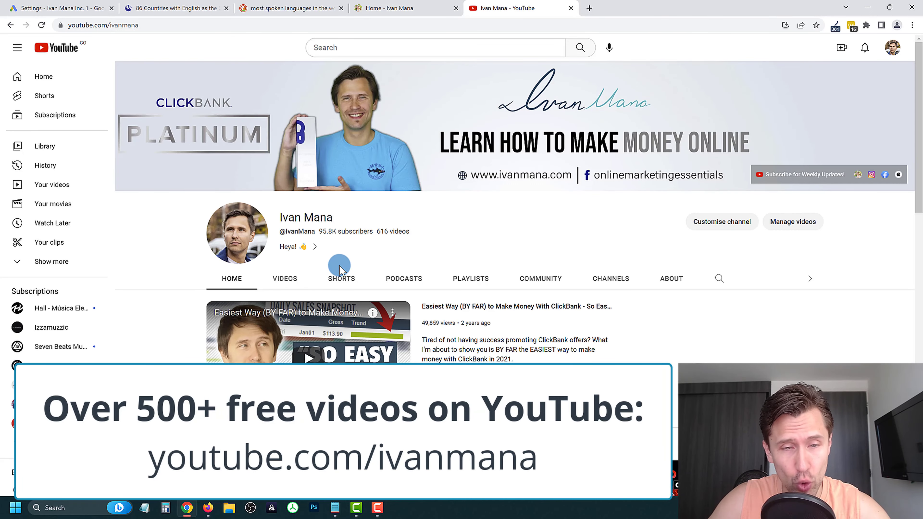
click(285, 280)
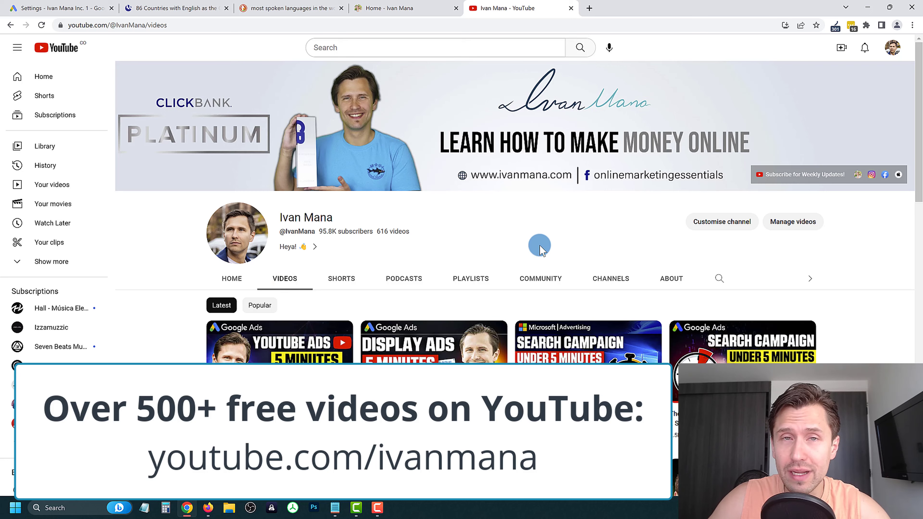
Look through the channel's latest videos for advertising tutorials and affiliate marketing case studies
scroll(369, 319, down, 10)
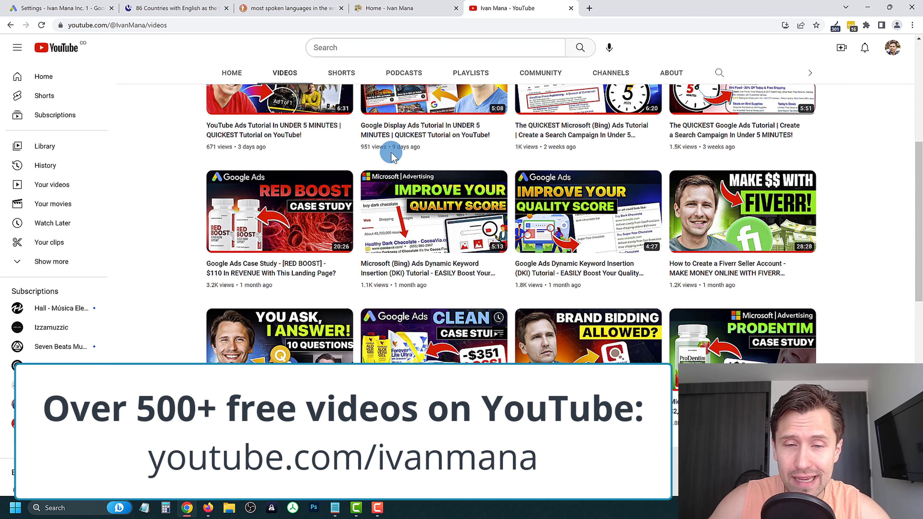
scroll(550, 255, down, 5)
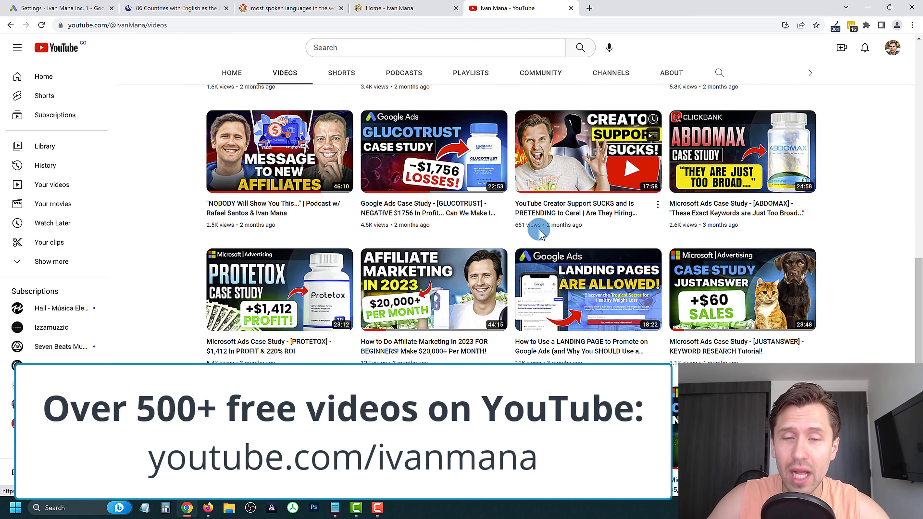
scroll(542, 244, down, 1)
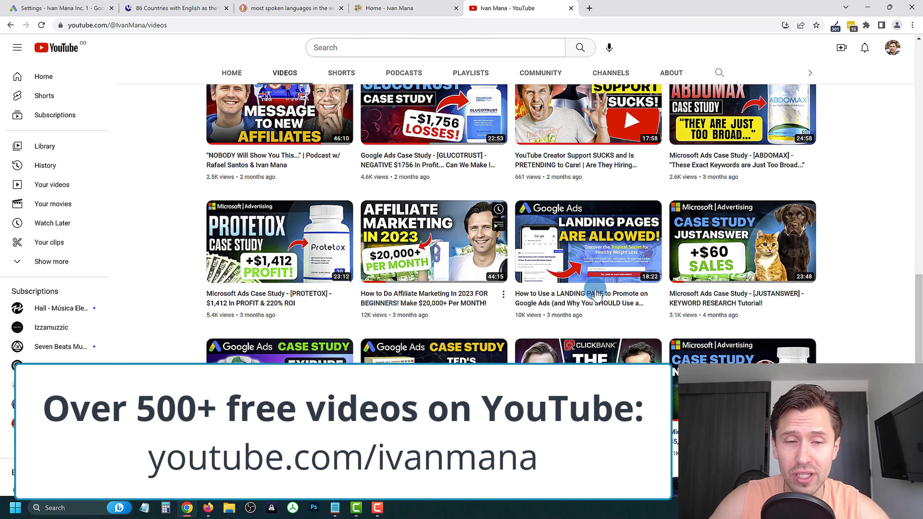
scroll(382, 207, down, 2)
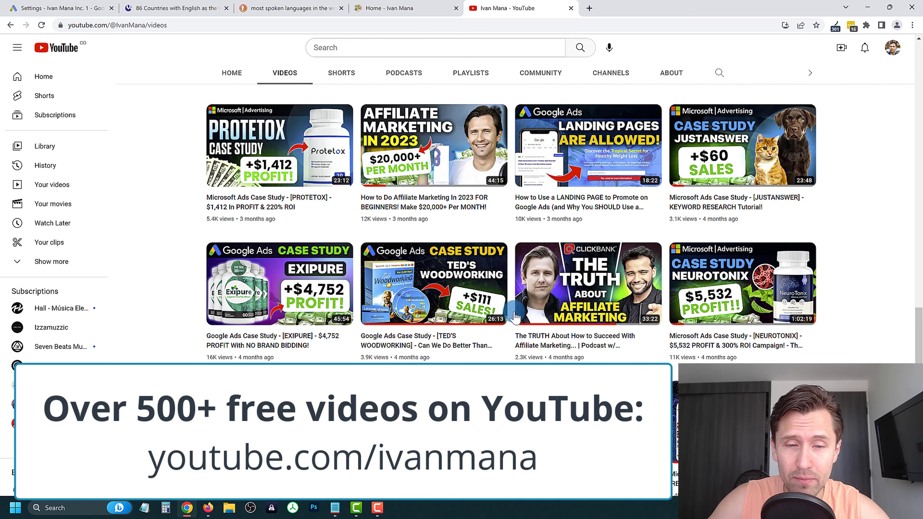
scroll(582, 226, down, 2)
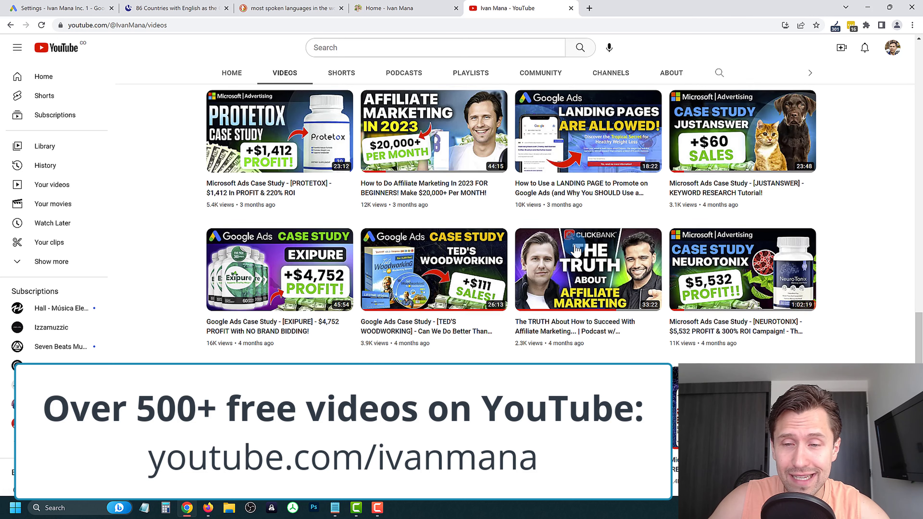
scroll(561, 255, down, 5)
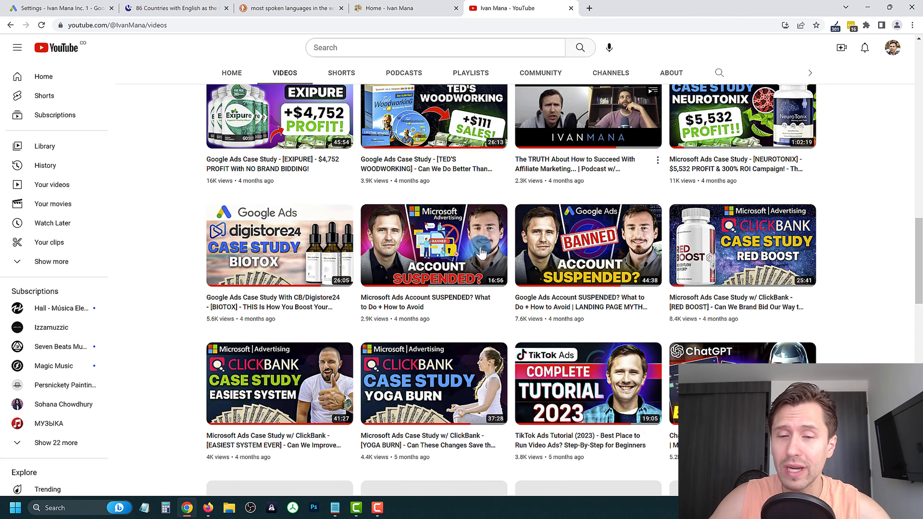
scroll(426, 359, down, 4)
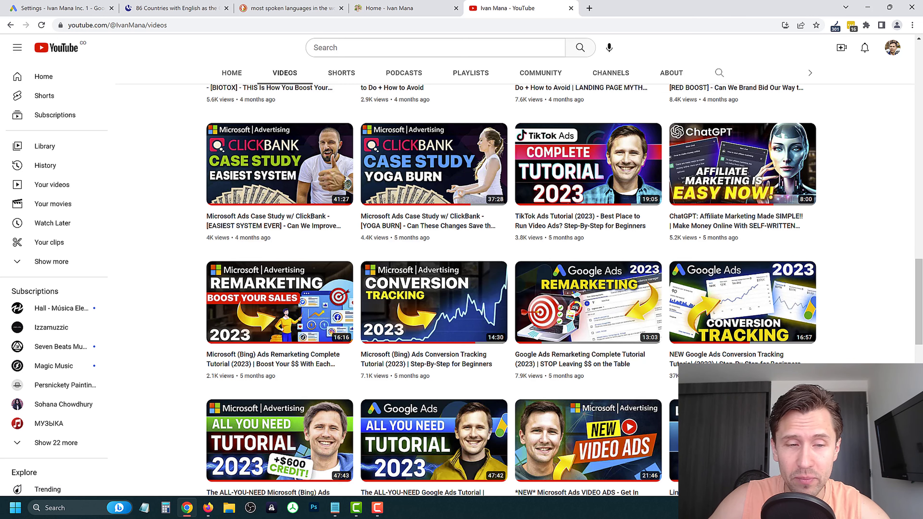
scroll(848, 362, up, 15)
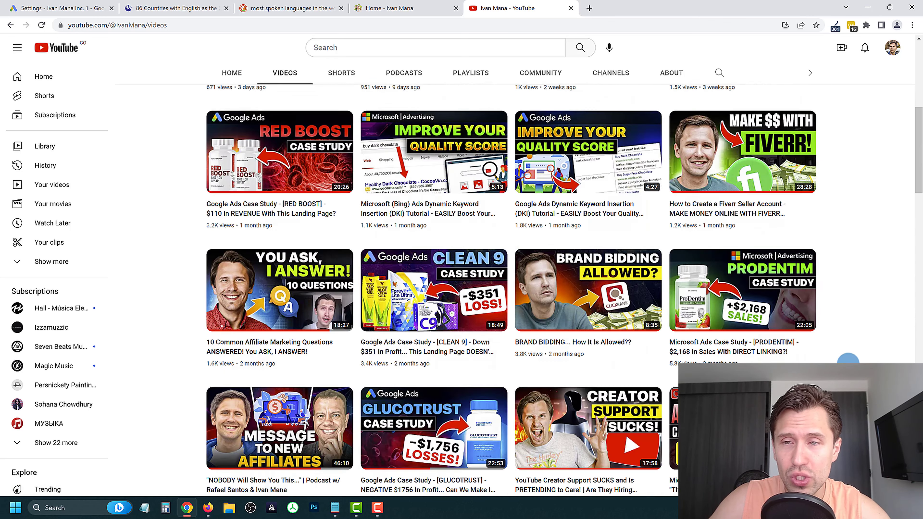